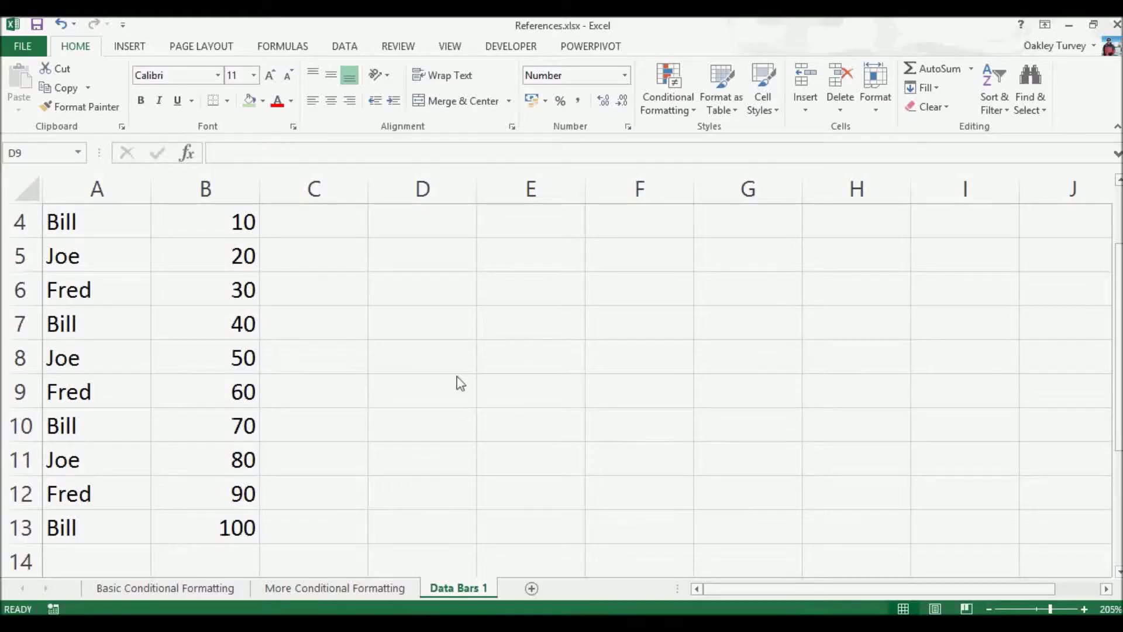
# Apply green solid-fill data bars to the values 10–100 in B4:B13
pyautogui.moveTo(213, 221); pyautogui.dragTo(198, 517)
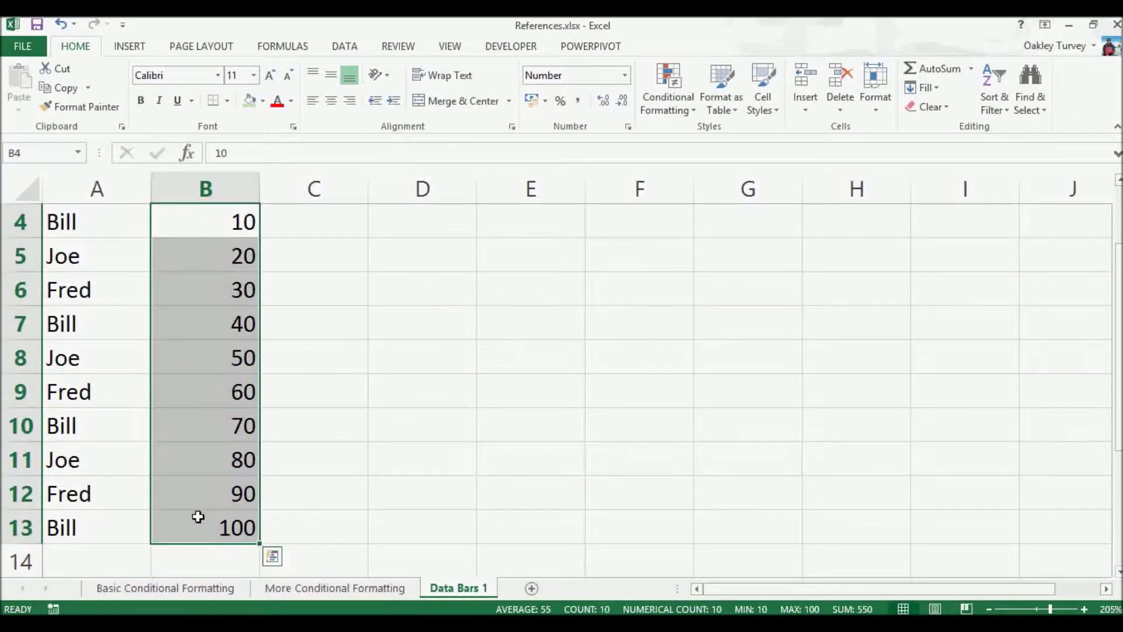
pyautogui.click(672, 91)
pyautogui.moveTo(678, 209)
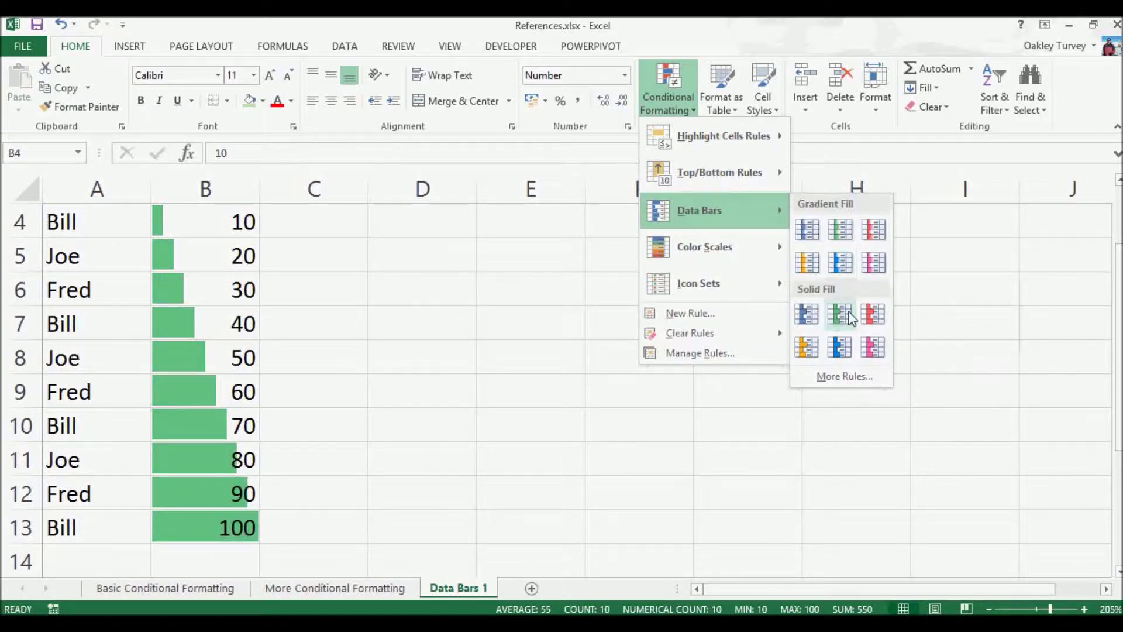
pyautogui.click(840, 316)
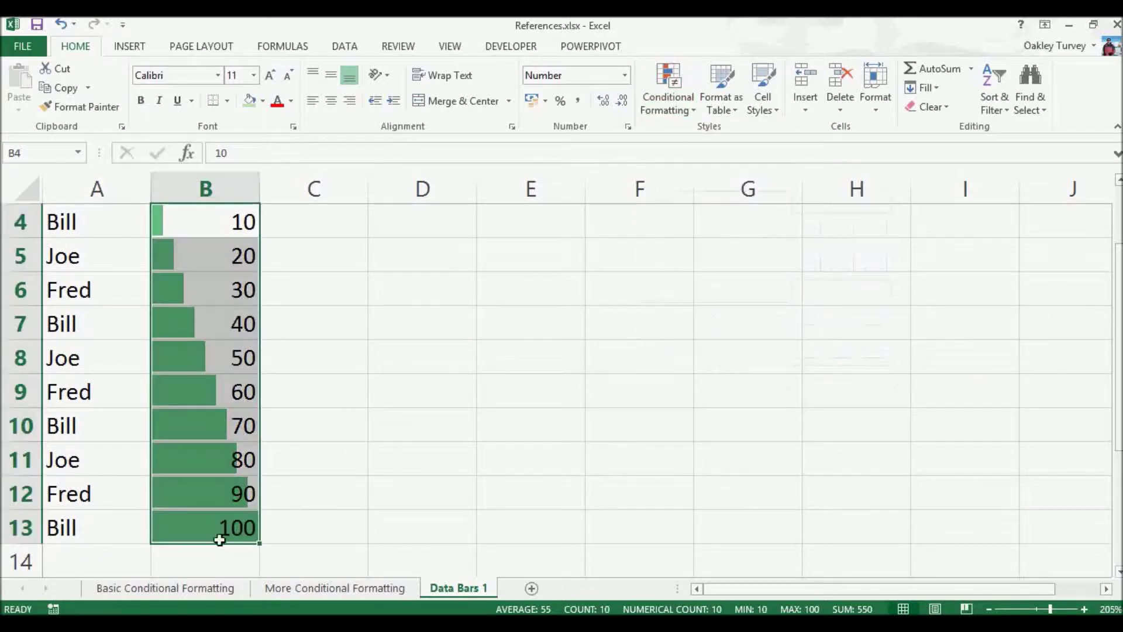
pyautogui.click(377, 485)
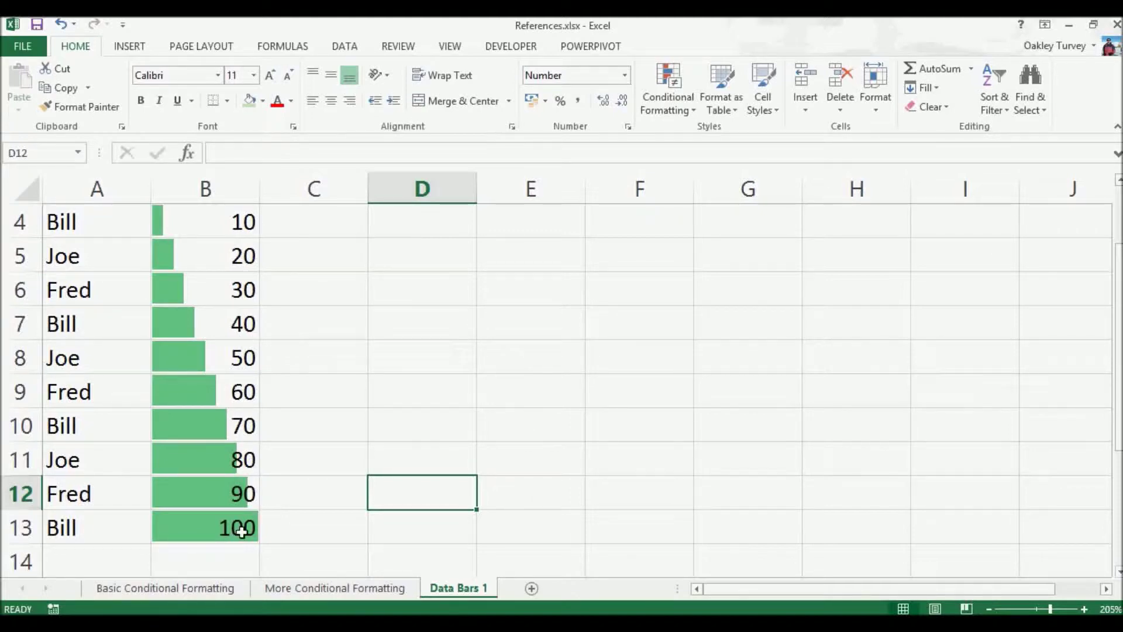
pyautogui.click(192, 527)
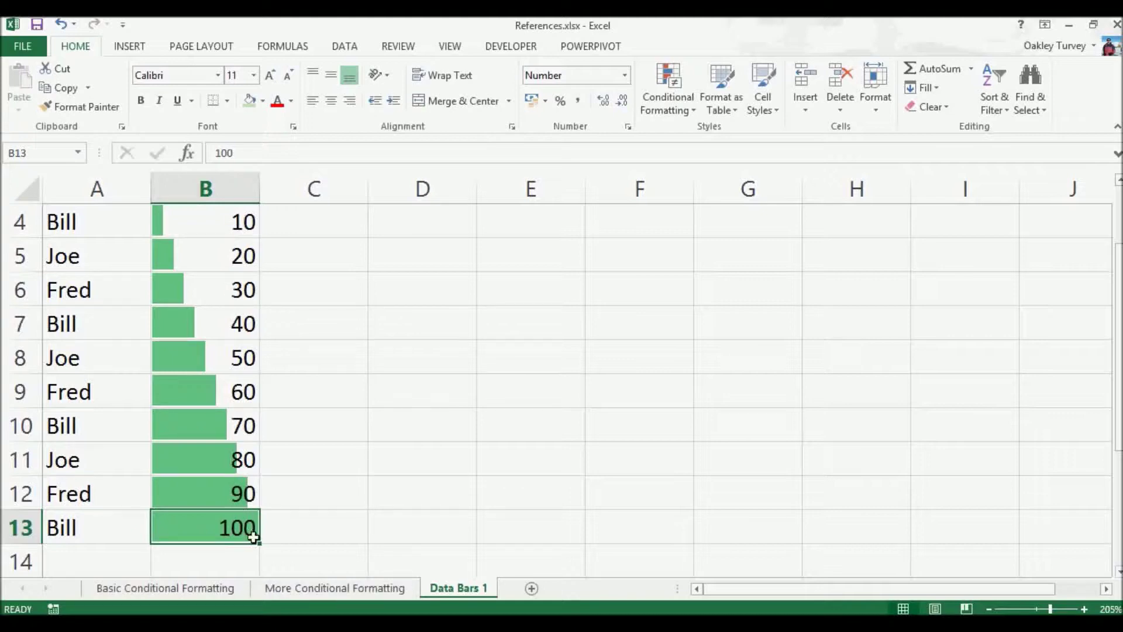
pyautogui.click(218, 217)
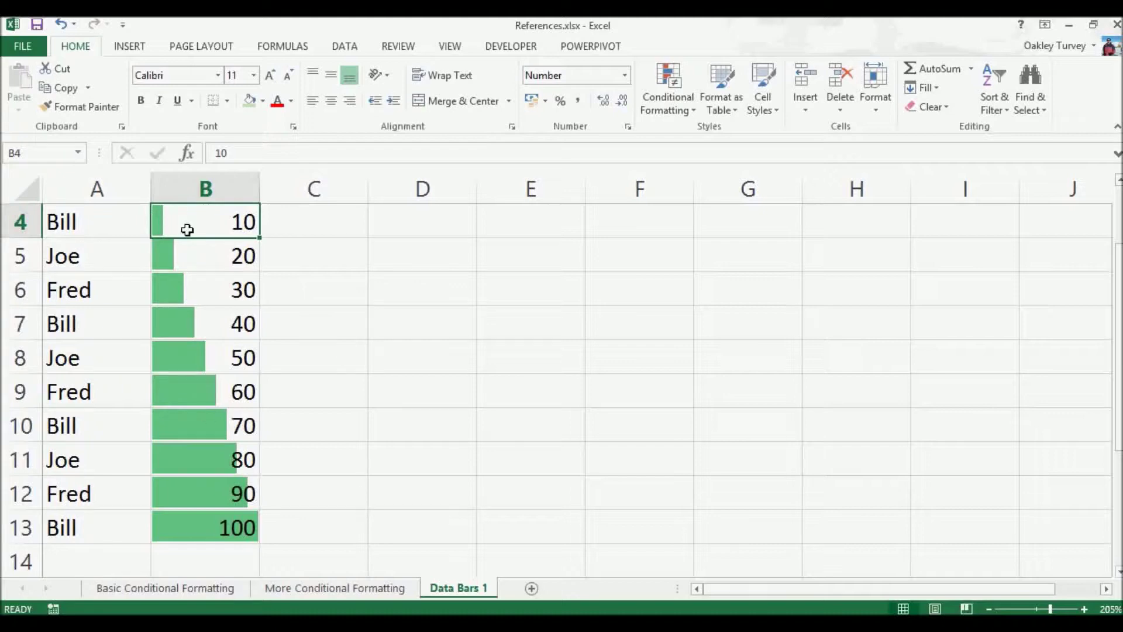
pyautogui.click(350, 492)
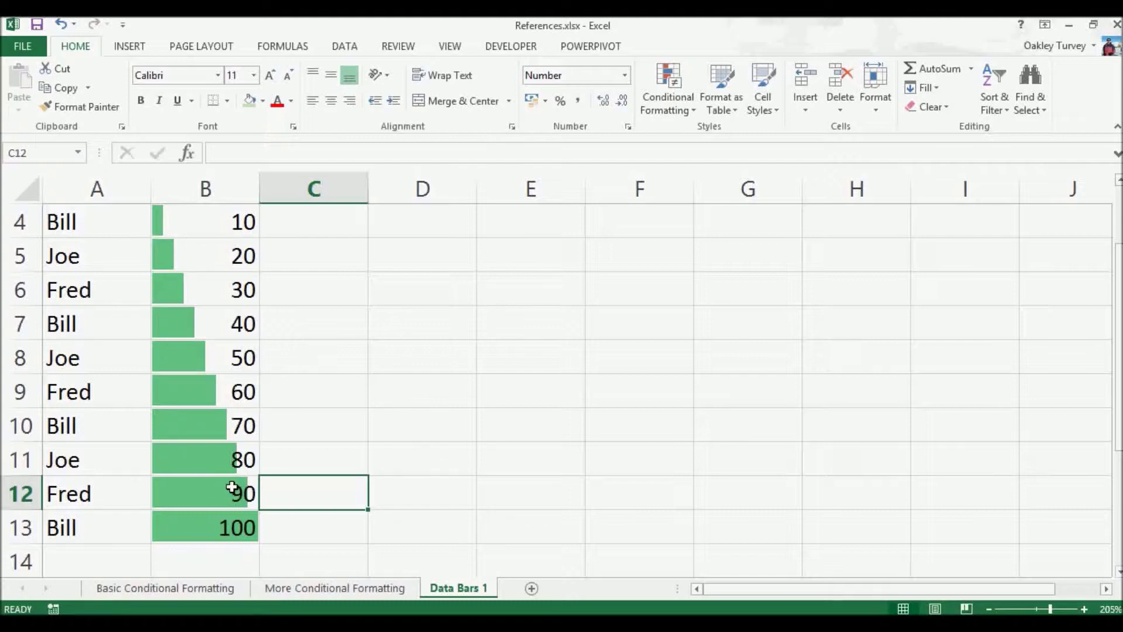
pyautogui.click(422, 521)
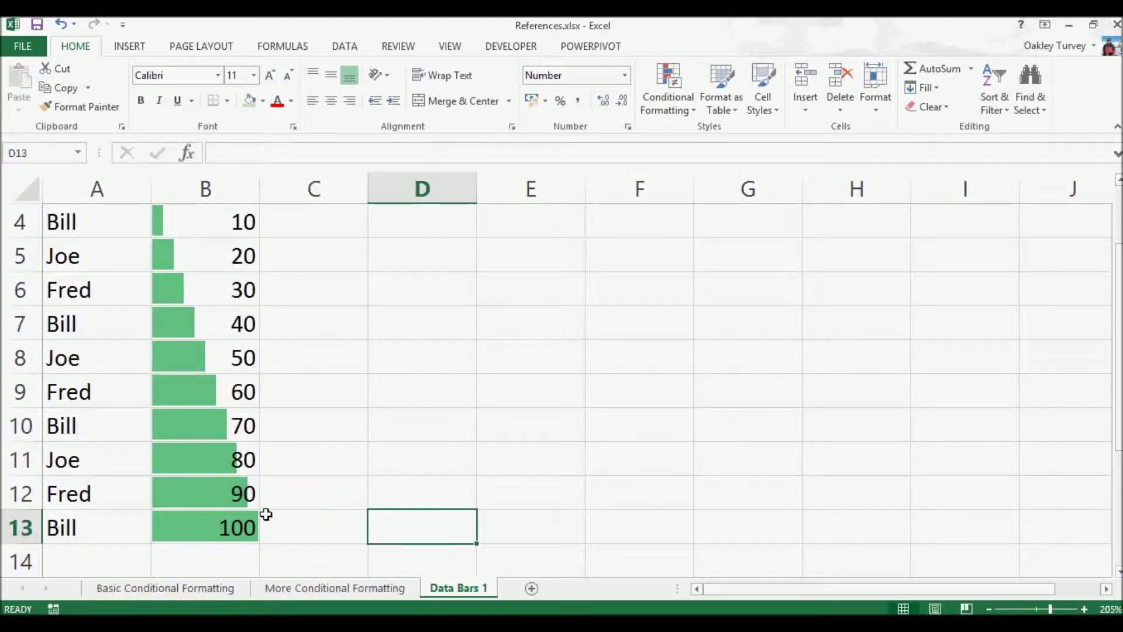
pyautogui.click(212, 527)
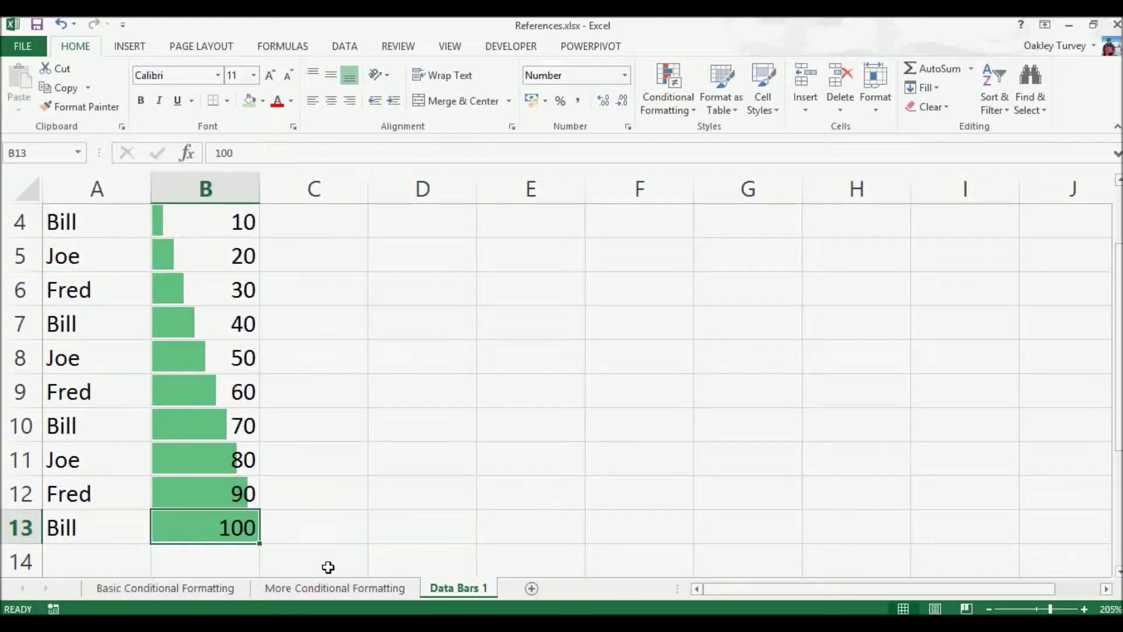
pyautogui.write('90')
pyautogui.press('Return')
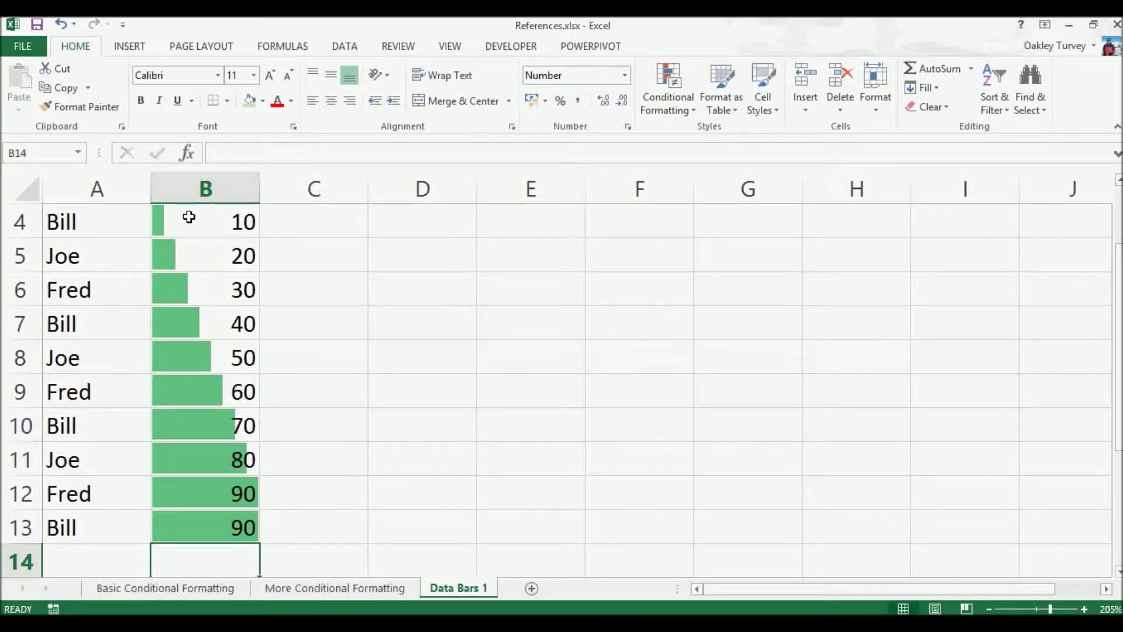
pyautogui.click(197, 529)
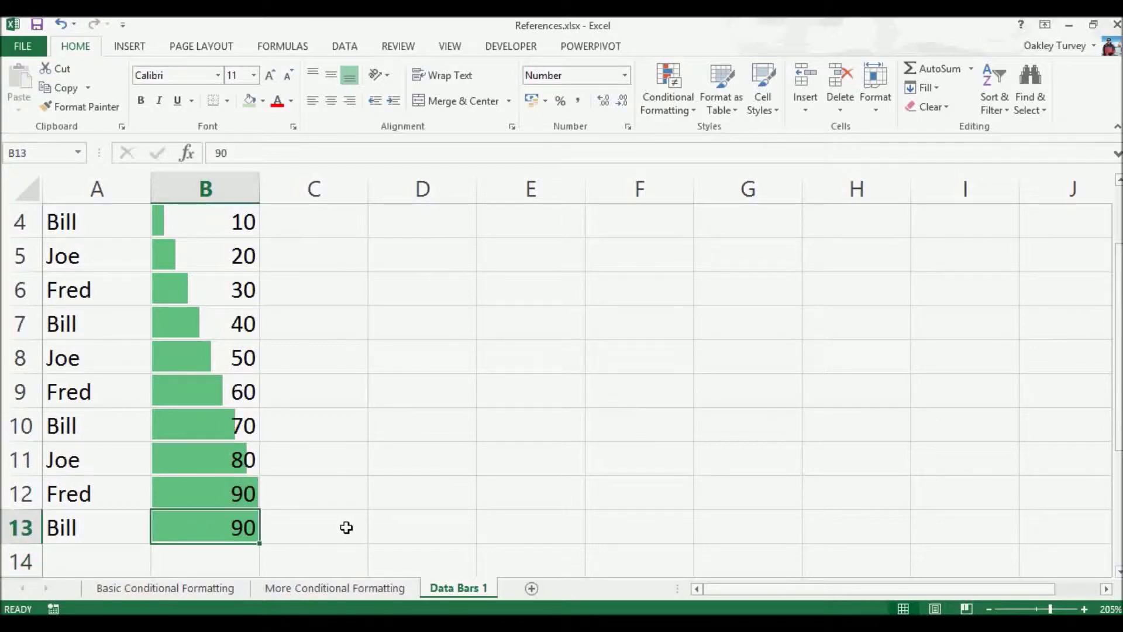
pyautogui.write('100')
pyautogui.press('Return')
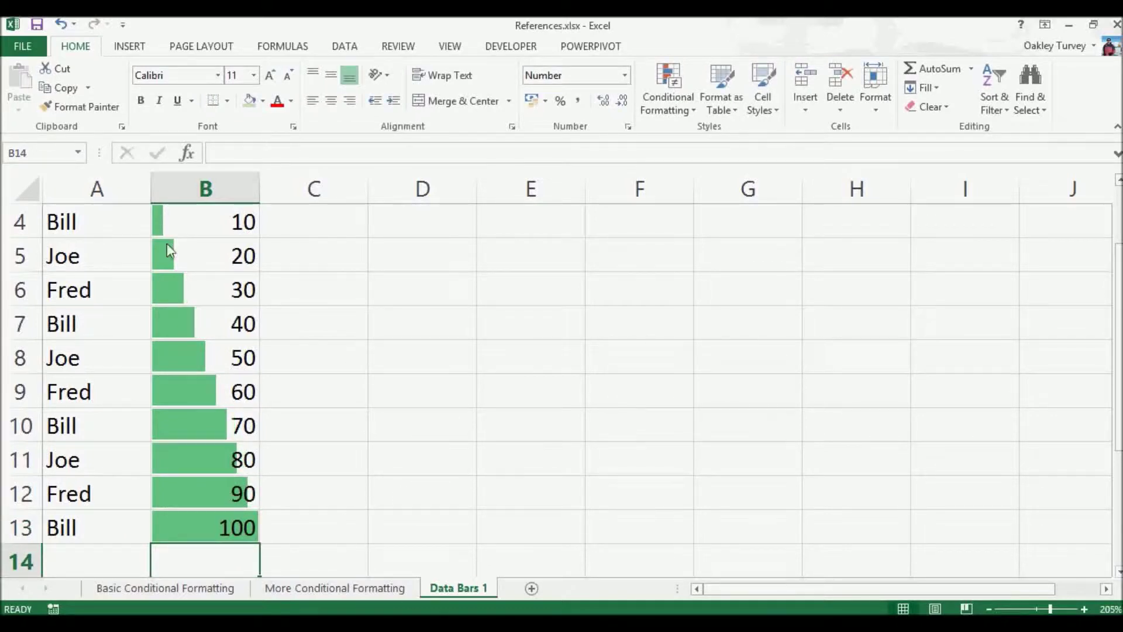
pyautogui.moveTo(200, 219); pyautogui.dragTo(208, 523)
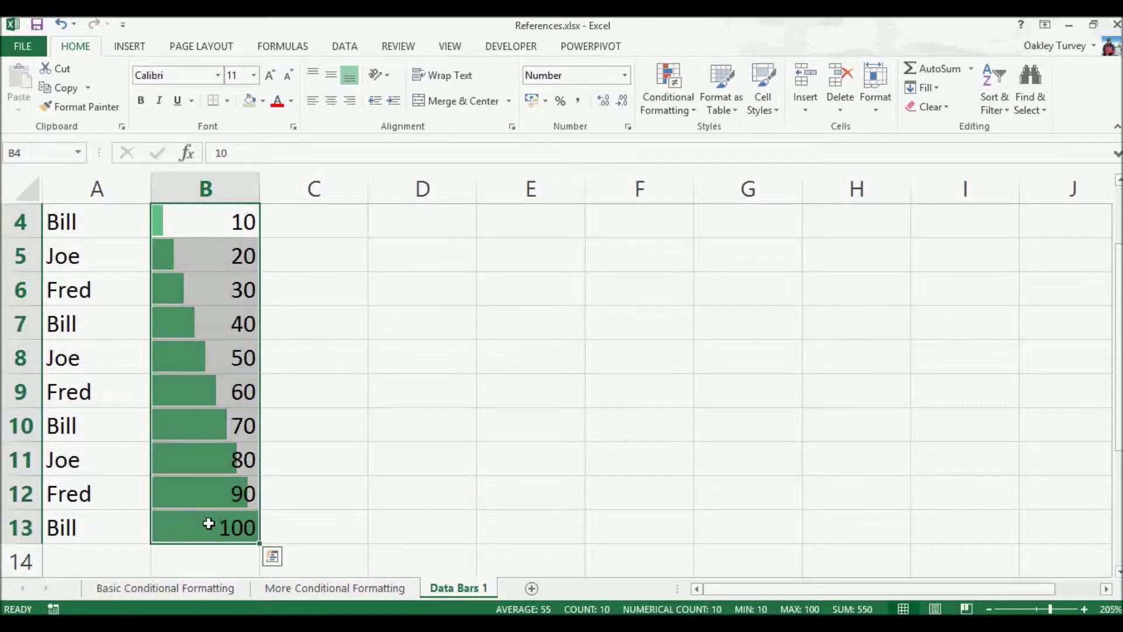
# Open the Conditional Formatting Rules Manager and select the Data Bar rule for B4:B13
pyautogui.click(667, 111)
pyautogui.click(690, 358)
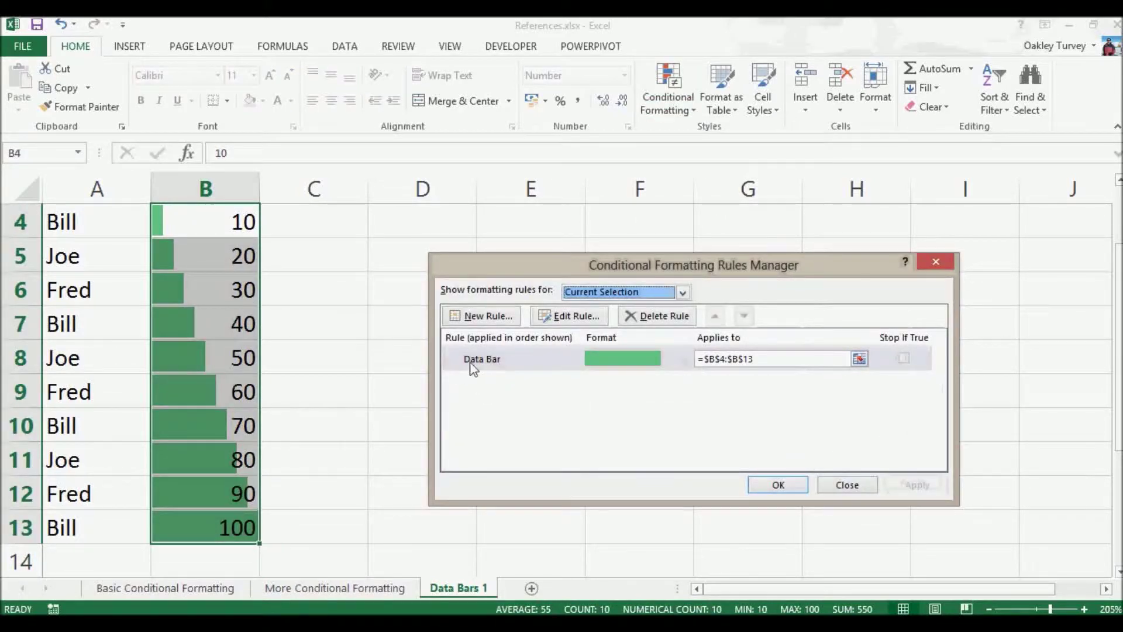
pyautogui.click(542, 356)
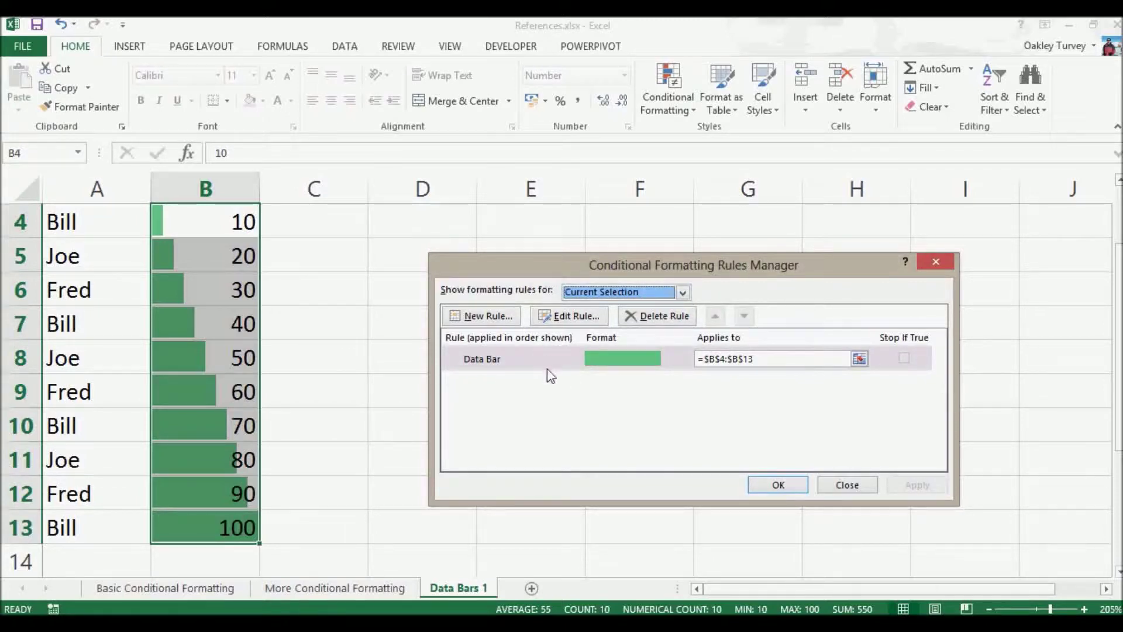
pyautogui.click(557, 359)
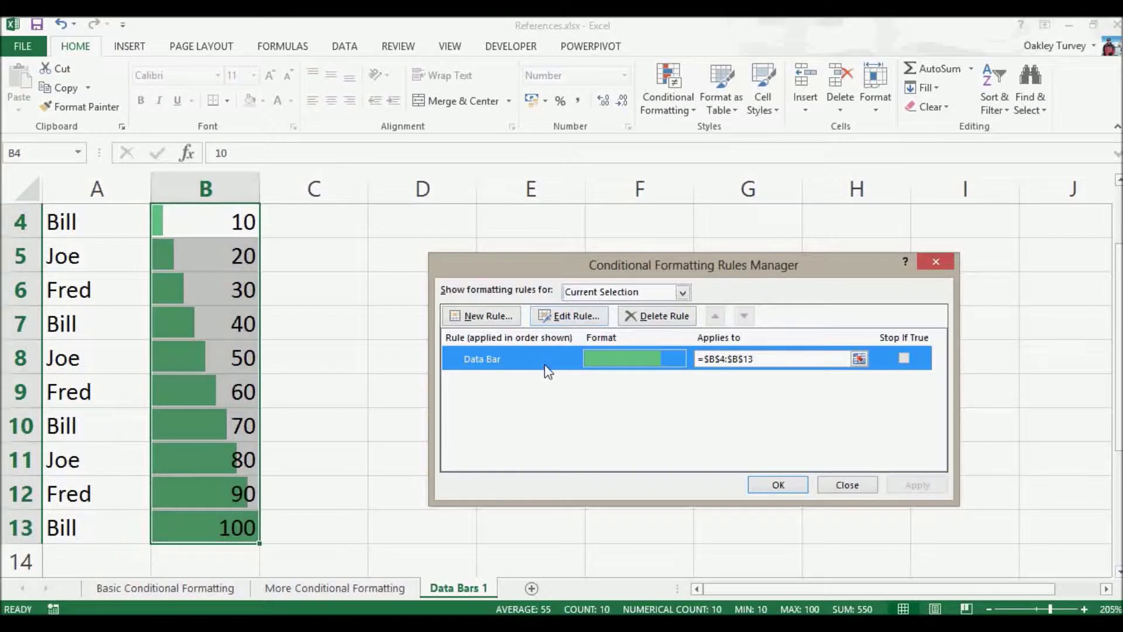
# Open the Data Bar rule in Edit Formatting Rule and review the minimum and maximum type choices
pyautogui.doubleClick(545, 354)
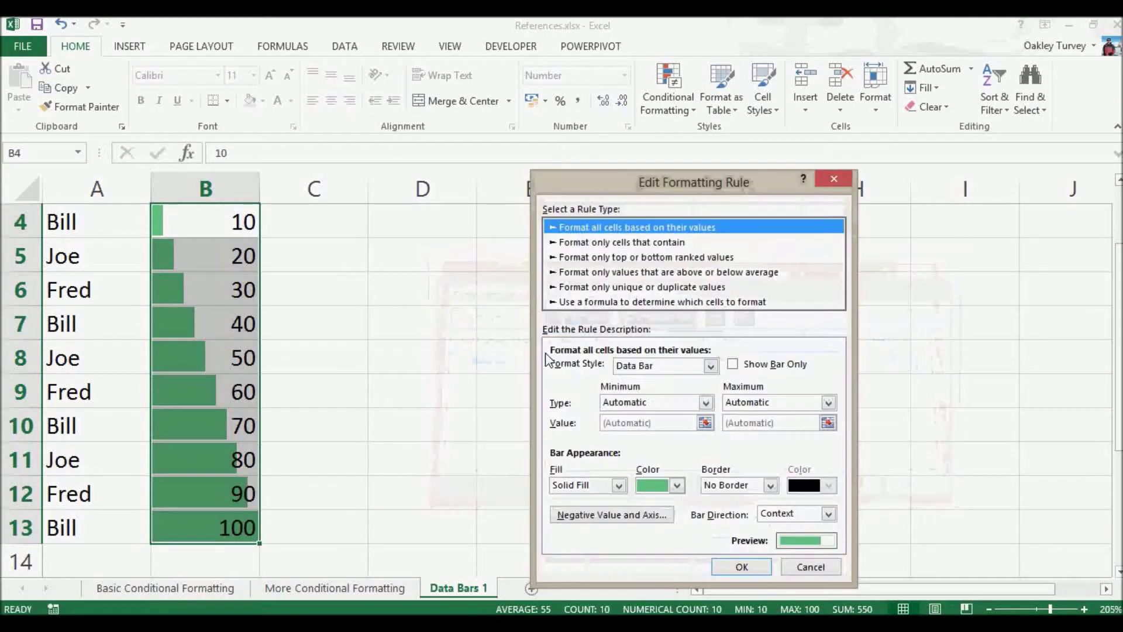
pyautogui.moveTo(634, 195); pyautogui.dragTo(564, 96)
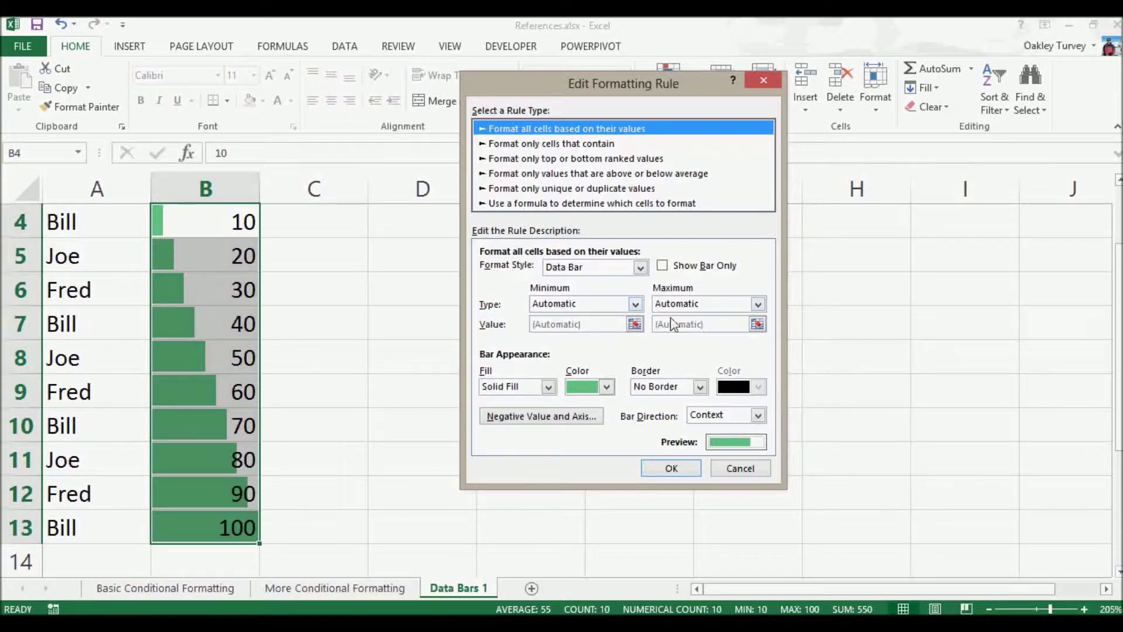
pyautogui.click(635, 304)
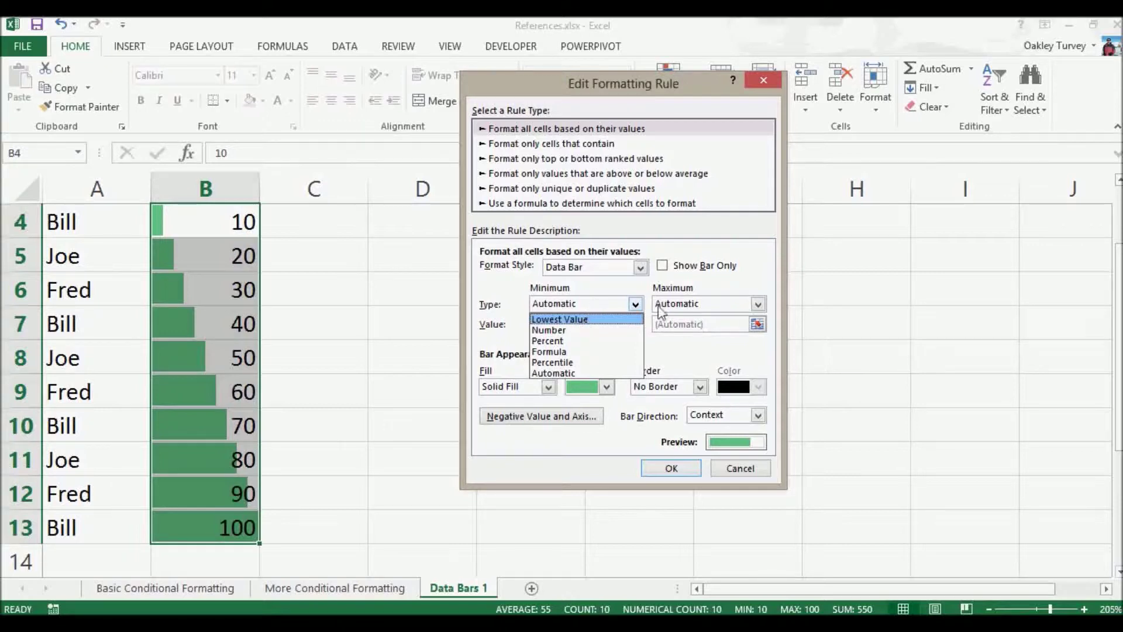
pyautogui.click(740, 309)
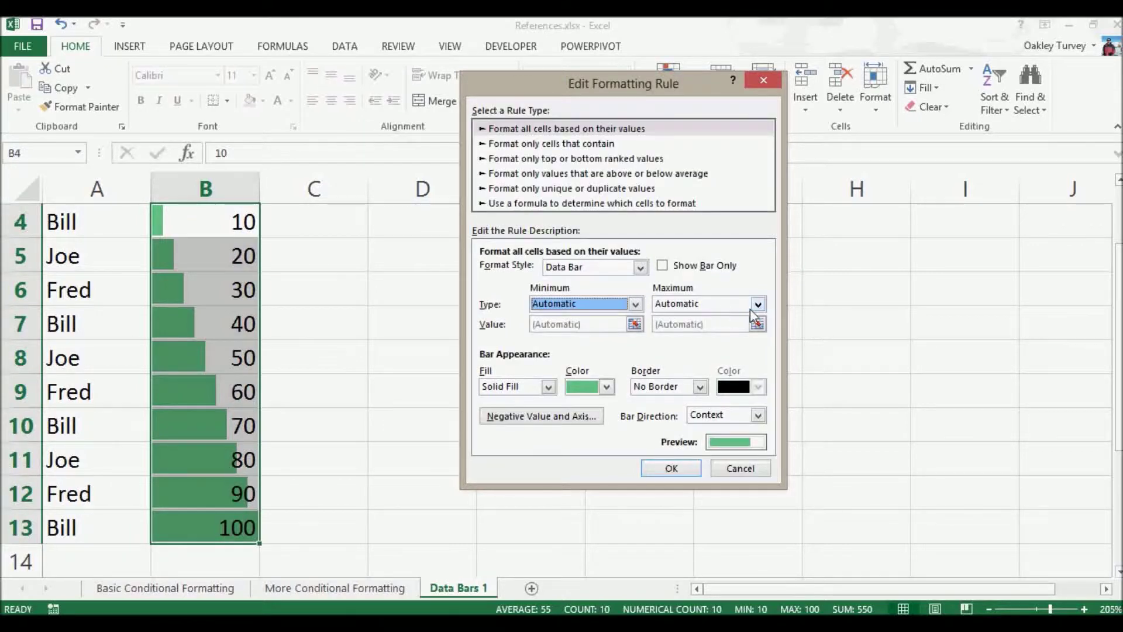
pyautogui.click(757, 306)
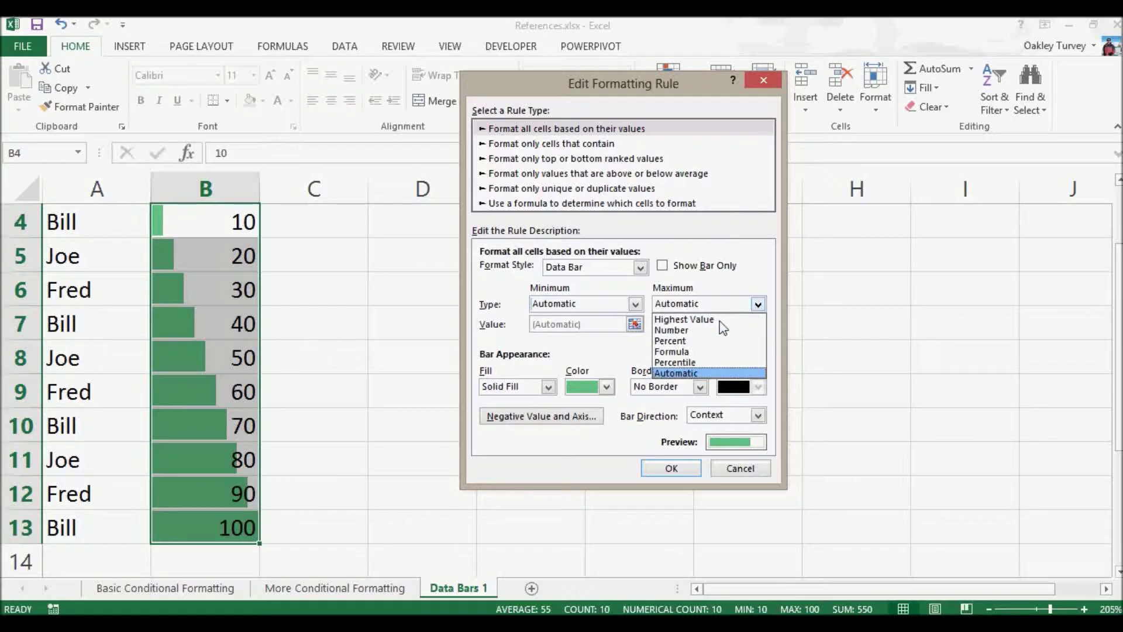
pyautogui.click(758, 304)
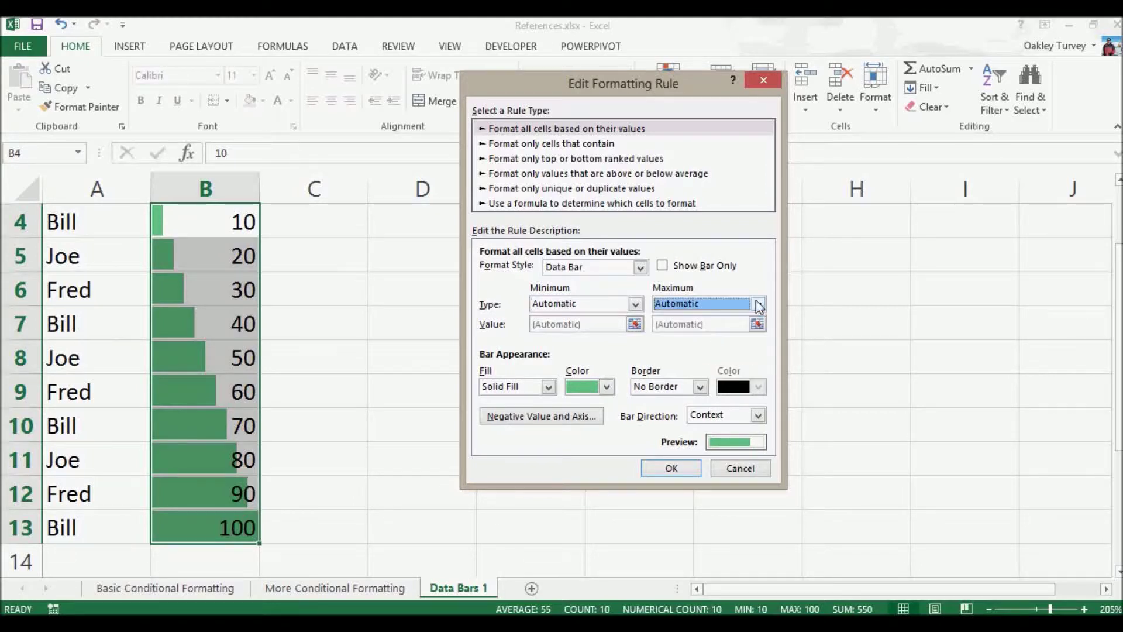
# Set the bar minimum to Number 0 and the maximum to Number 100, then confirm
pyautogui.click(635, 304)
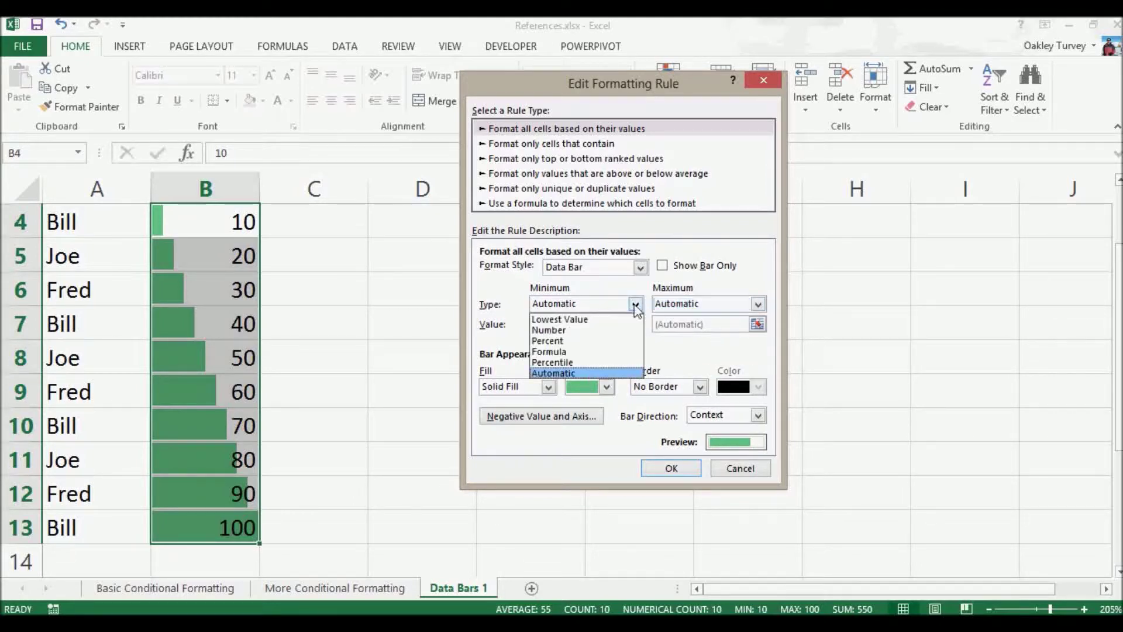
pyautogui.click(560, 330)
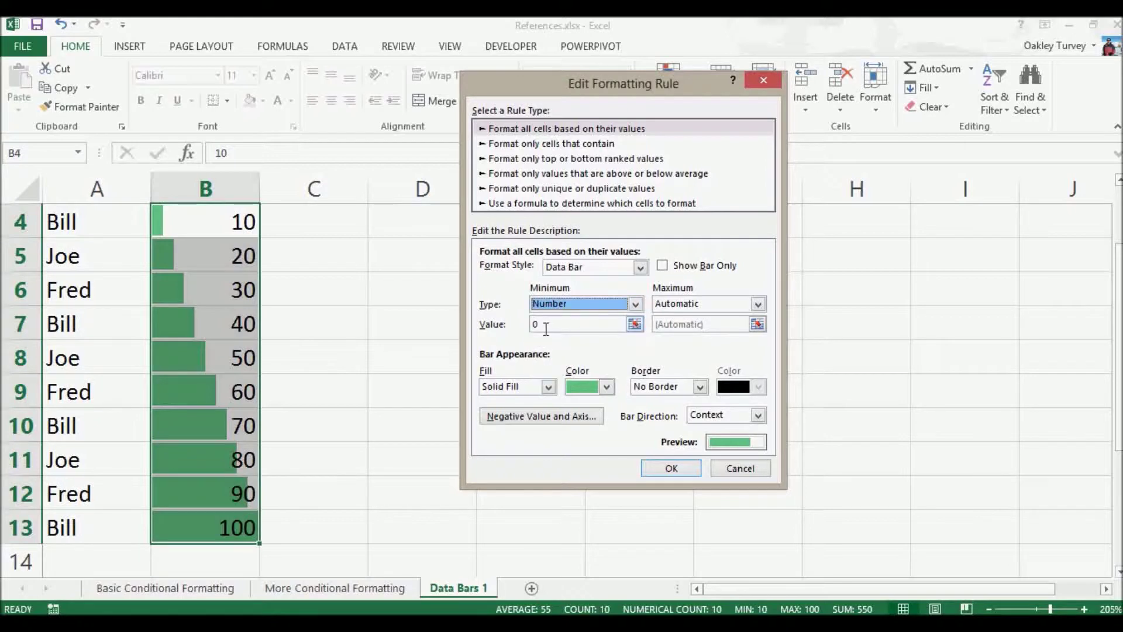
pyautogui.click(758, 304)
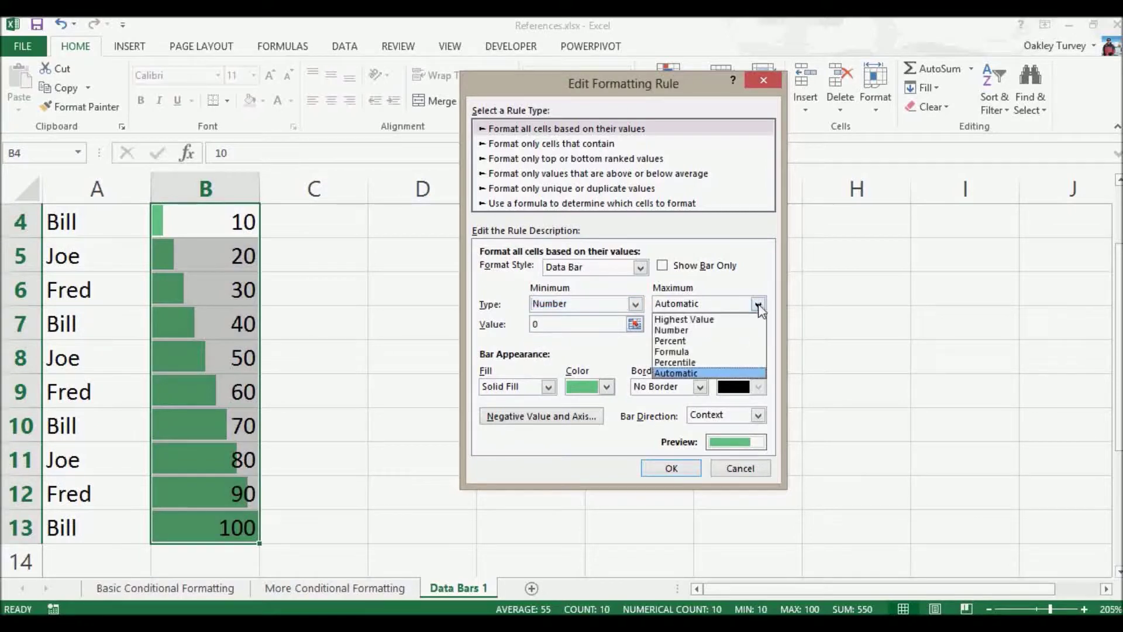
pyautogui.click(676, 333)
pyautogui.click(676, 324)
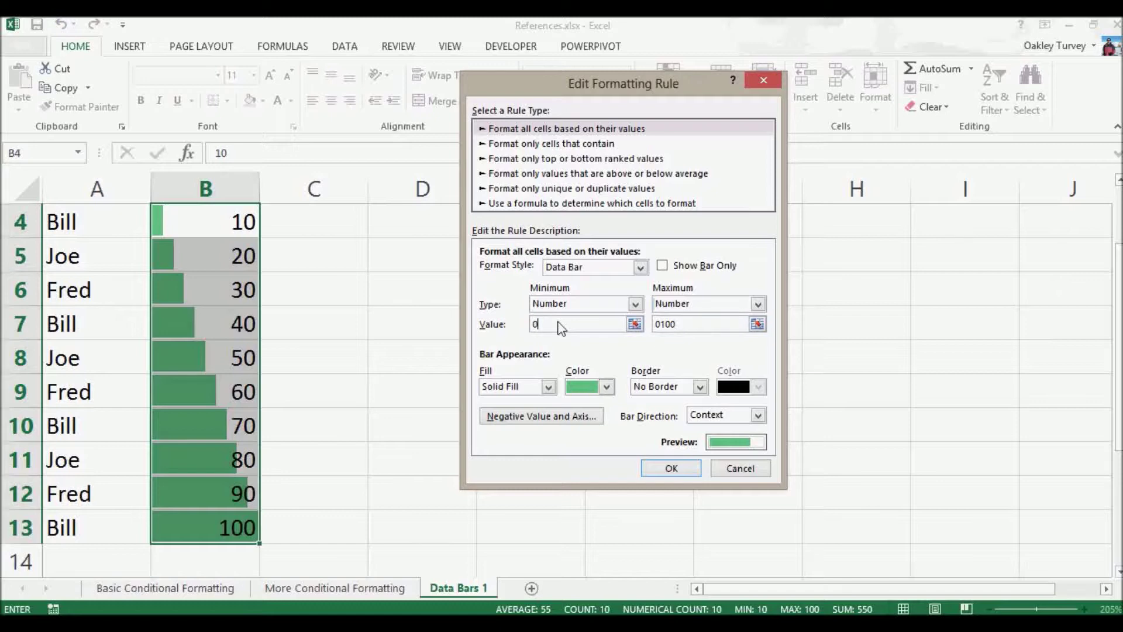
pyautogui.click(675, 467)
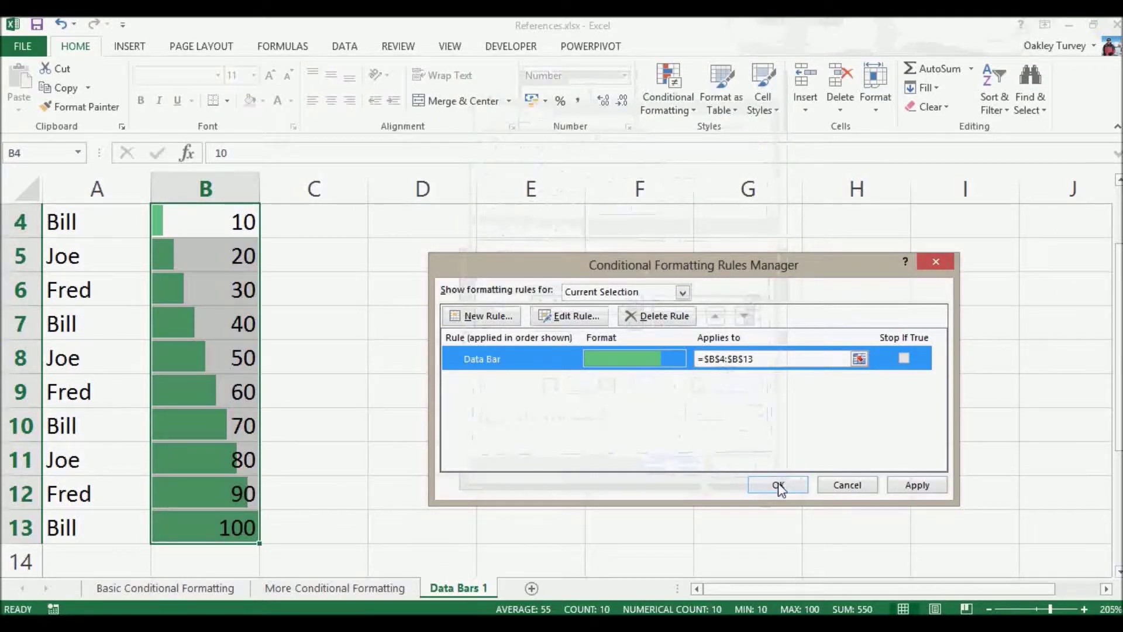
# Close the Rules Manager and change B13 from 100 to 90
pyautogui.click(778, 486)
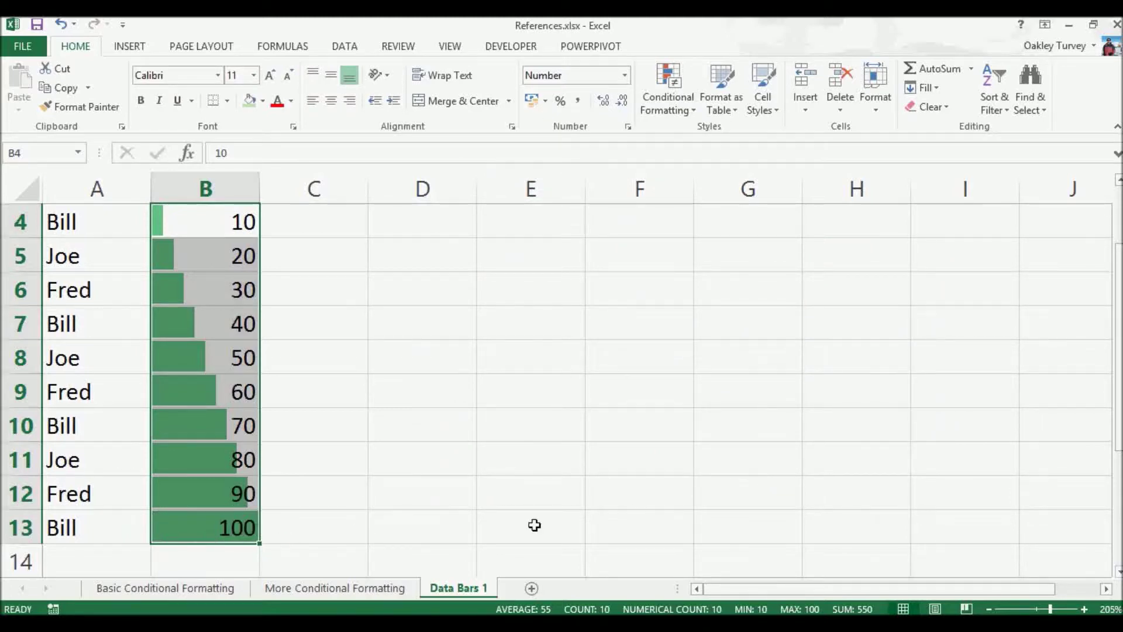
pyautogui.click(220, 527)
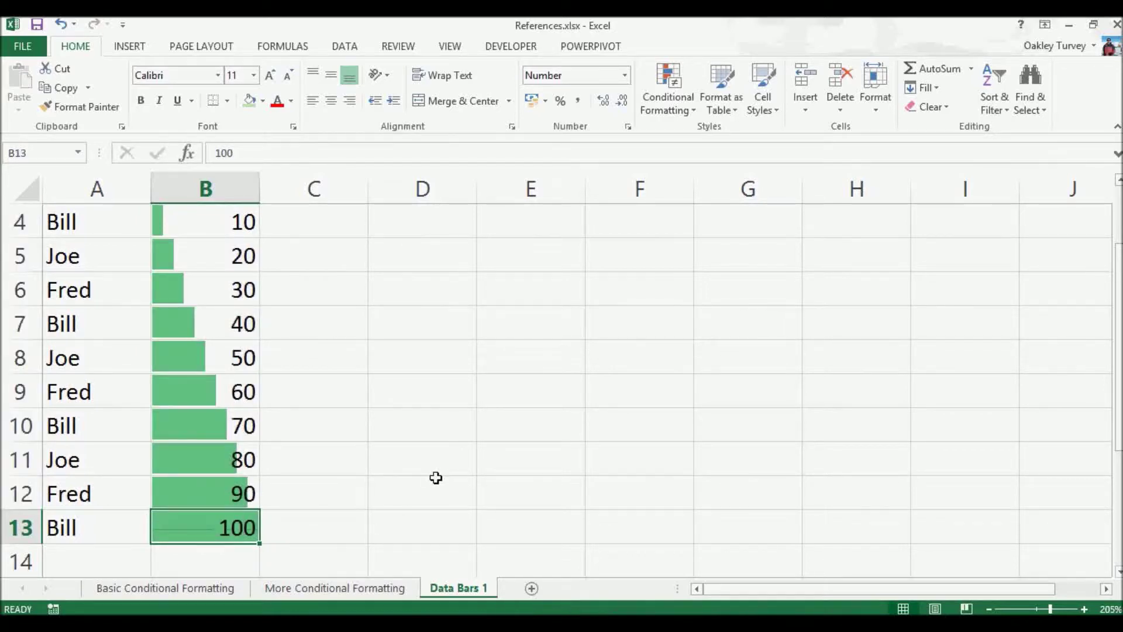
pyautogui.write('90')
pyautogui.press('Return')
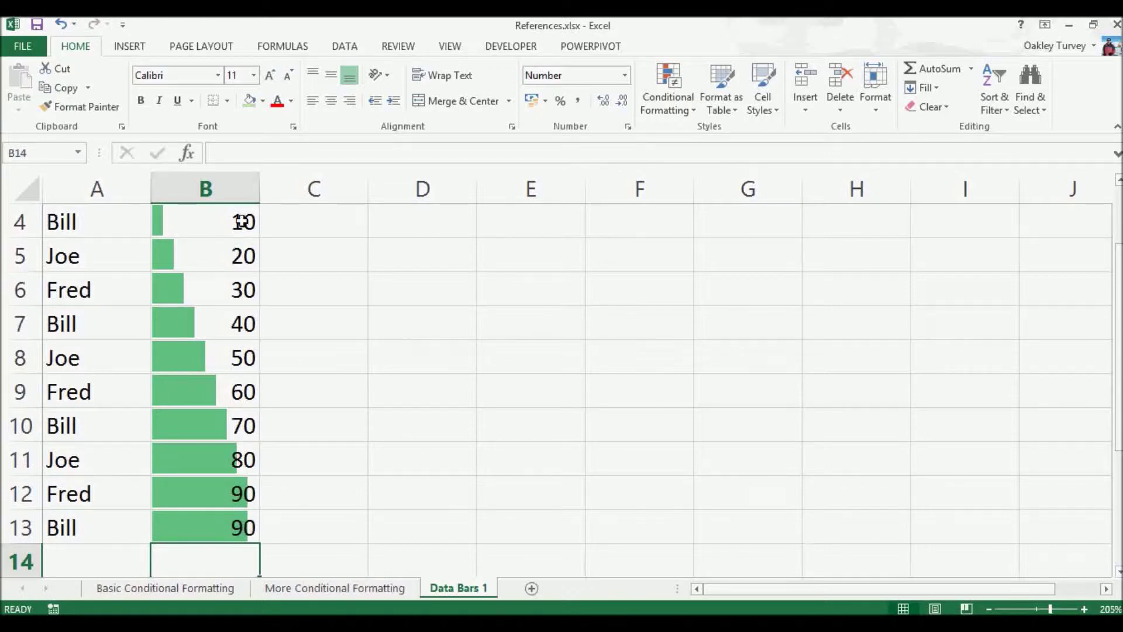
pyautogui.click(202, 526)
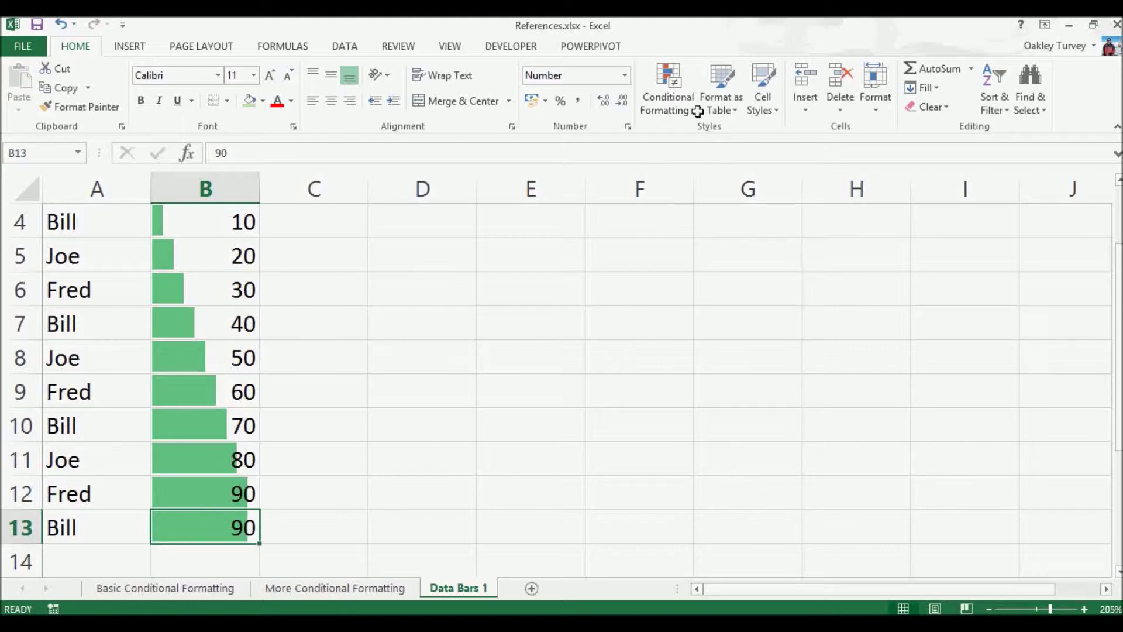
# Clear the conditional formatting rules from the entire sheet
pyautogui.click(679, 106)
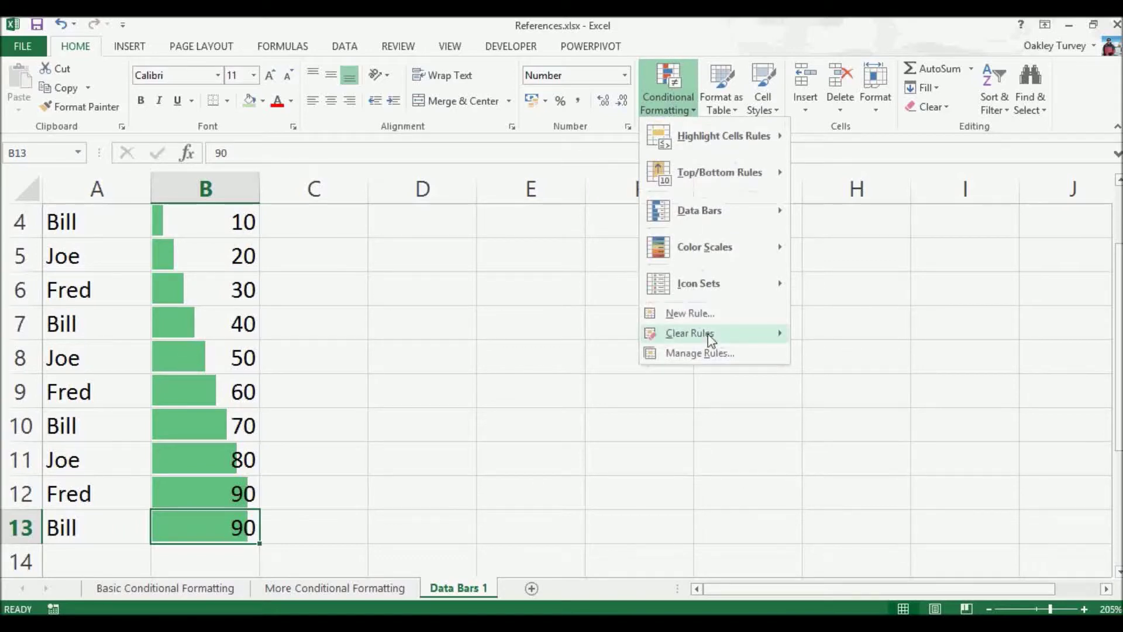
pyautogui.moveTo(711, 335)
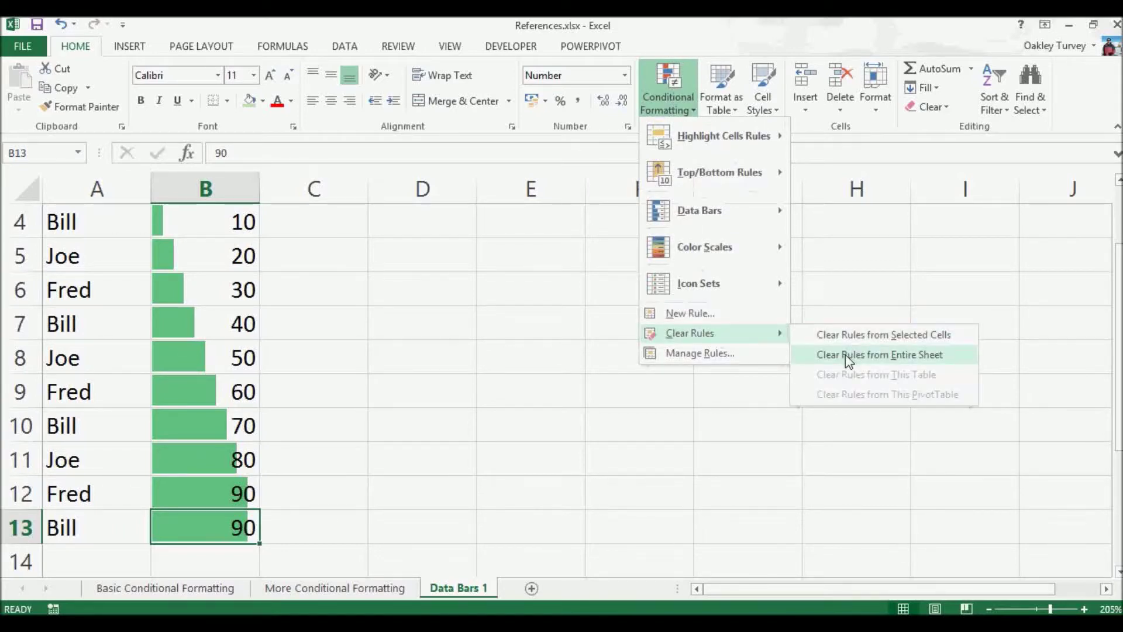
pyautogui.click(853, 354)
pyautogui.click(503, 345)
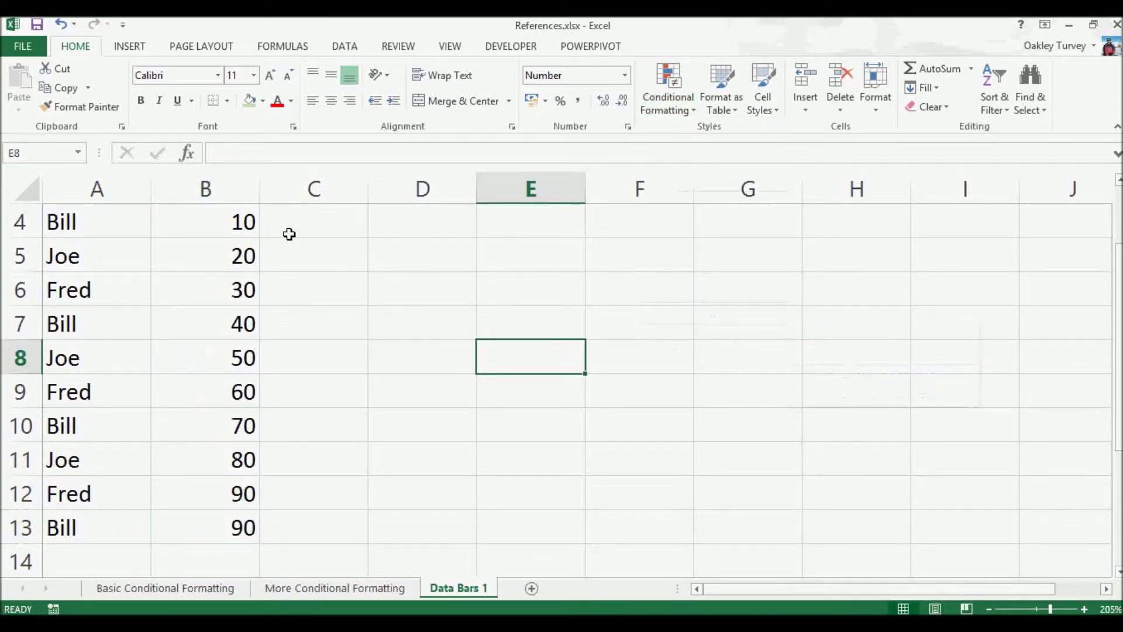
# Enter the formula =B4 in C4 and fill it down to C13
pyautogui.click(330, 222)
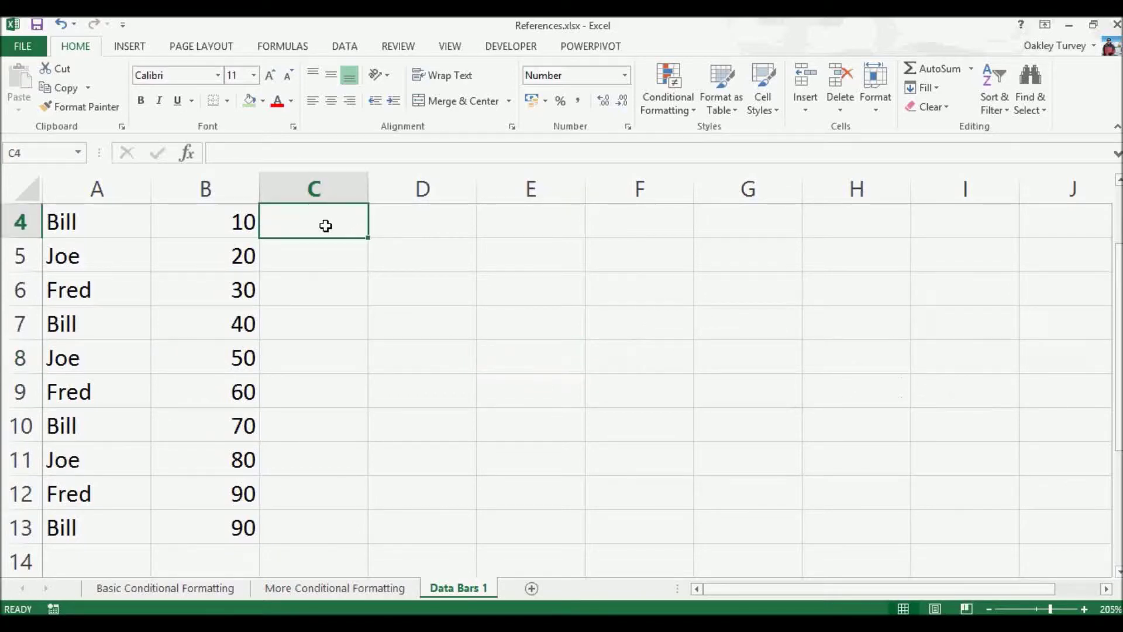
pyautogui.write('=')
pyautogui.click(230, 222)
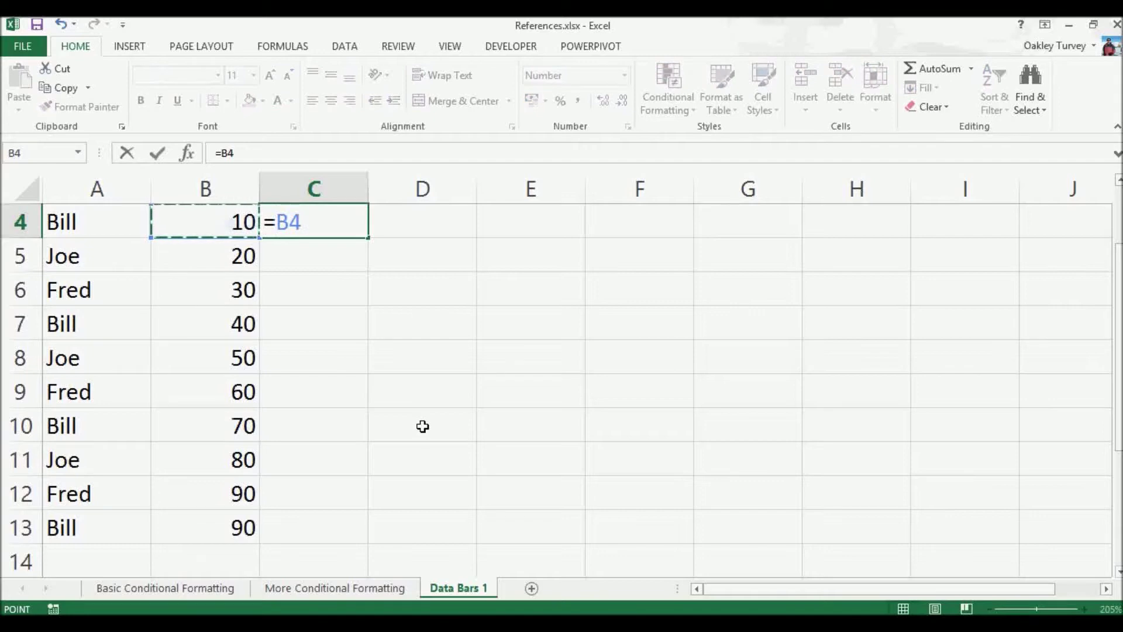
pyautogui.press('Return')
pyautogui.click(352, 226)
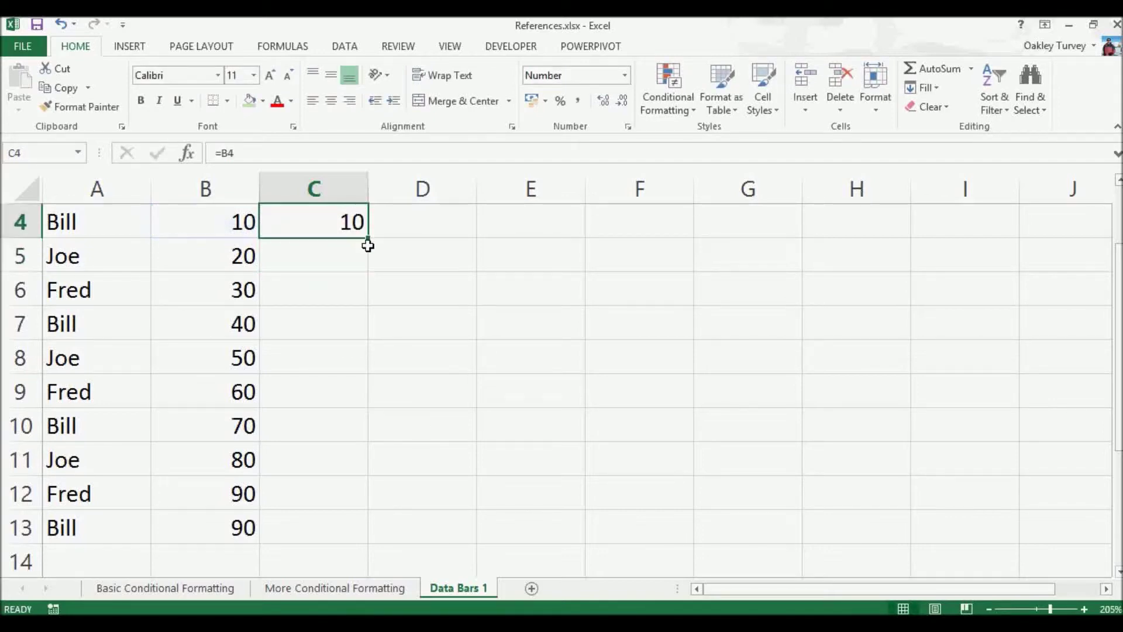
pyautogui.doubleClick(370, 238)
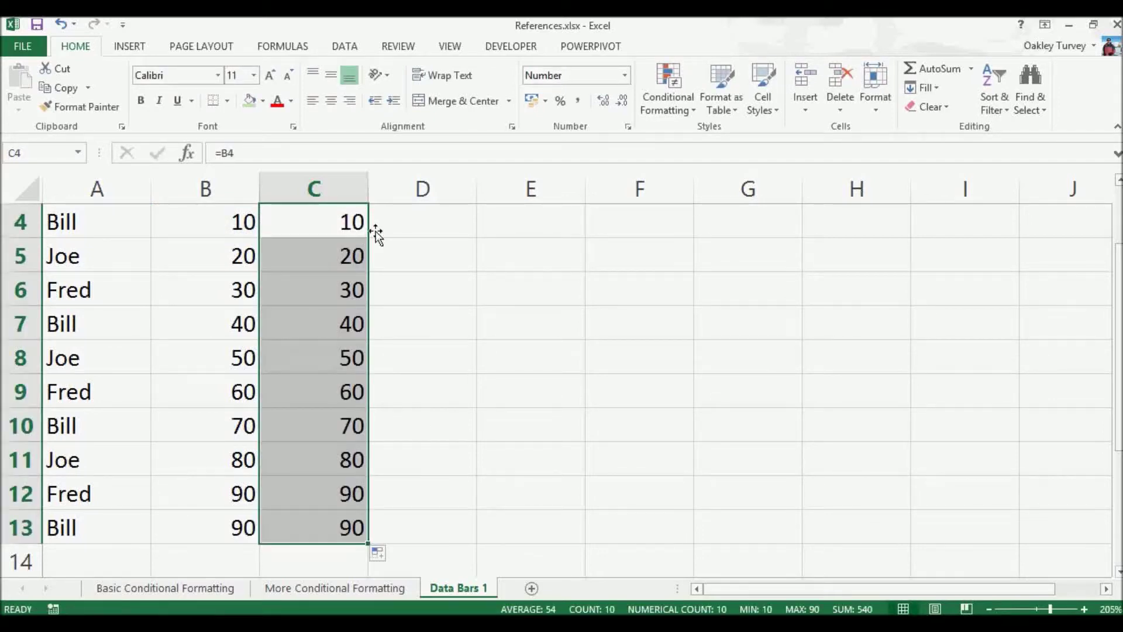
pyautogui.click(432, 248)
# Undo an accidental fill into D4 and refill the C4 formula down to C13
pyautogui.click(344, 224)
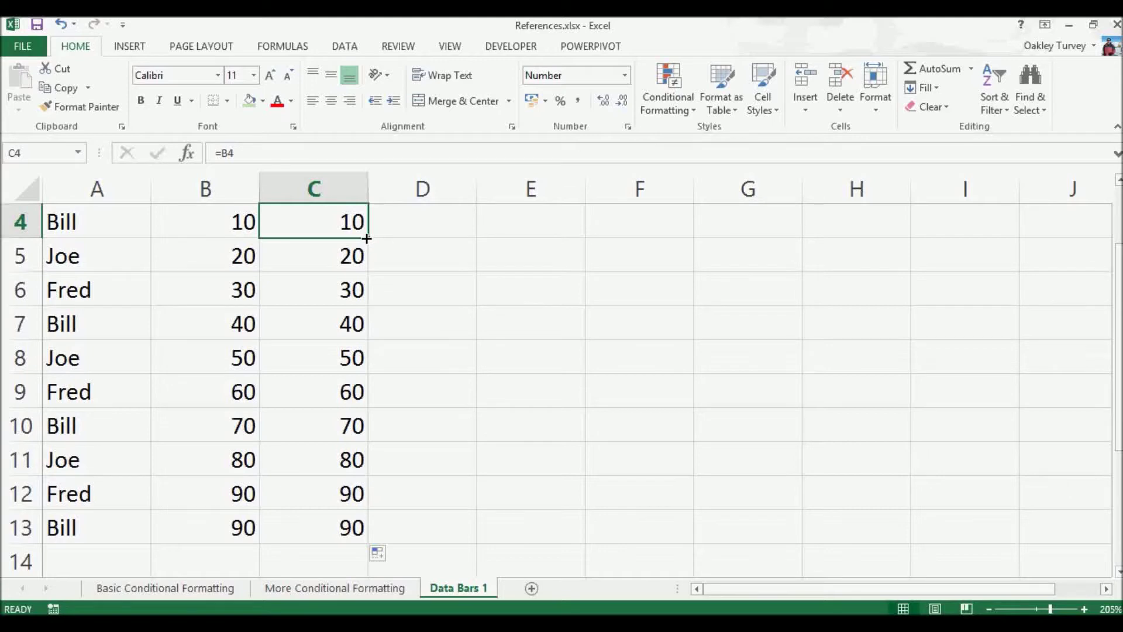
pyautogui.moveTo(370, 238); pyautogui.dragTo(479, 236)
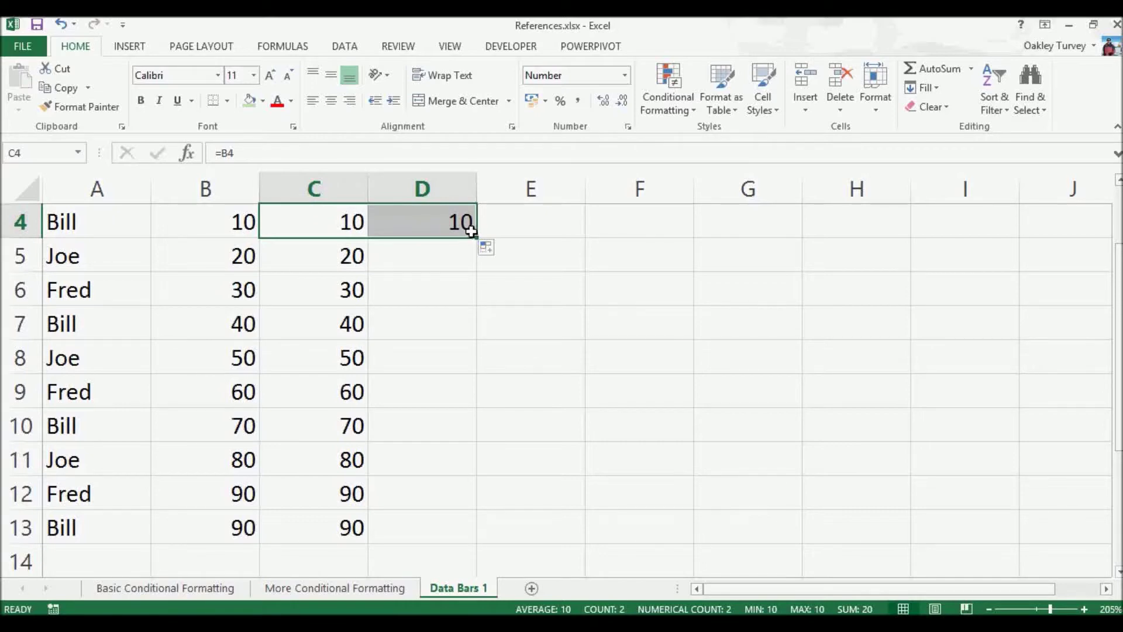
pyautogui.hotkey('ctrl', 'z')
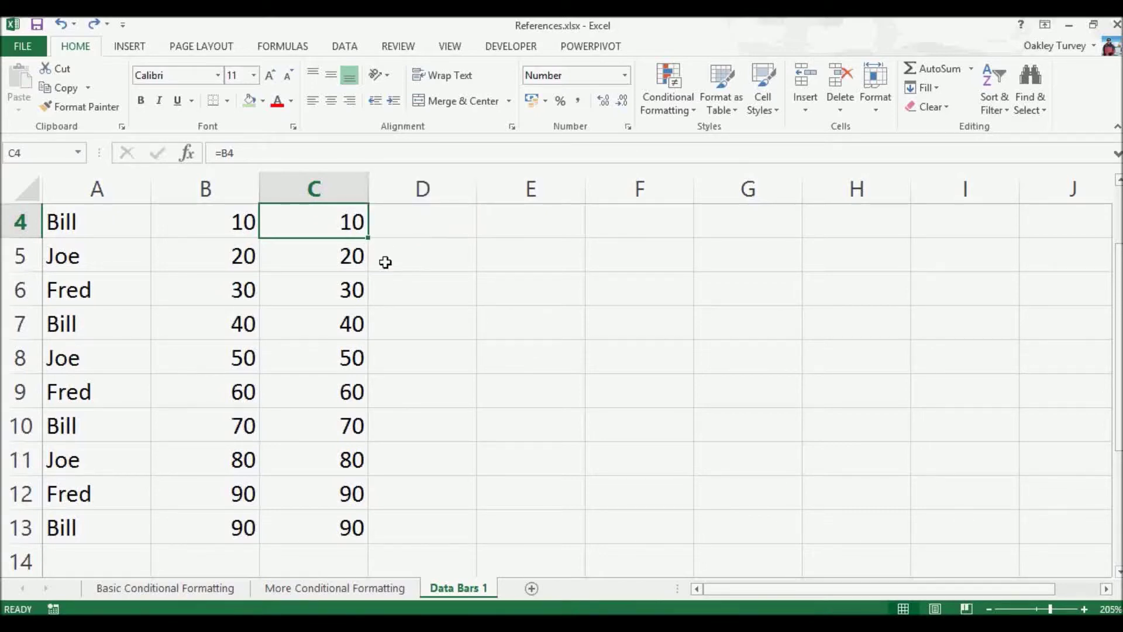
pyautogui.hotkey('ctrl', 'z')
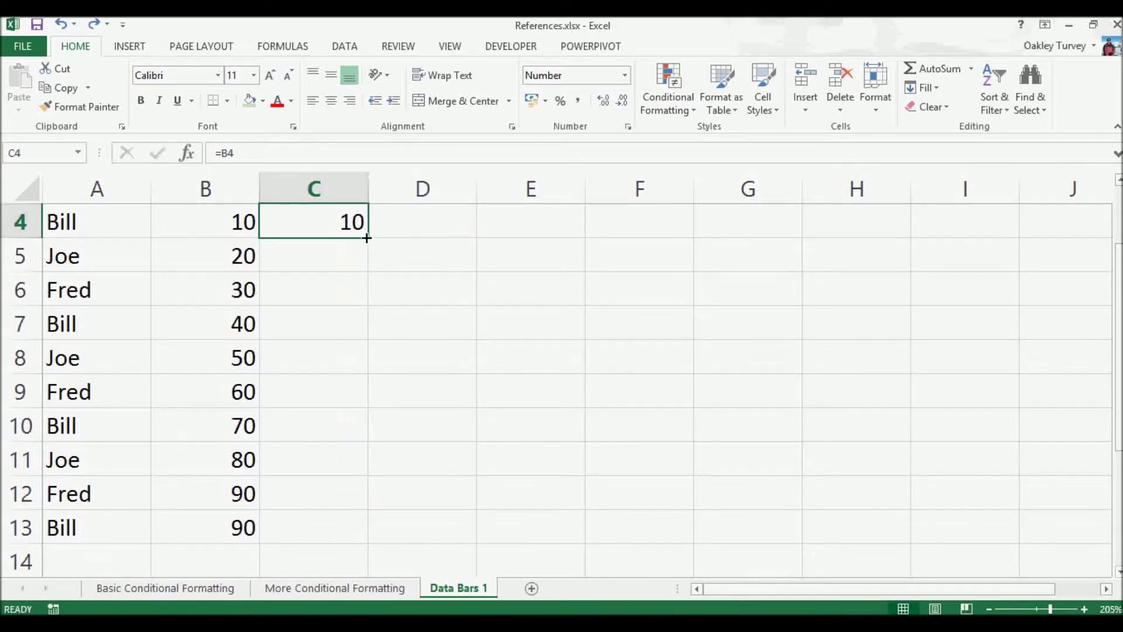
pyautogui.moveTo(367, 238); pyautogui.dragTo(374, 535)
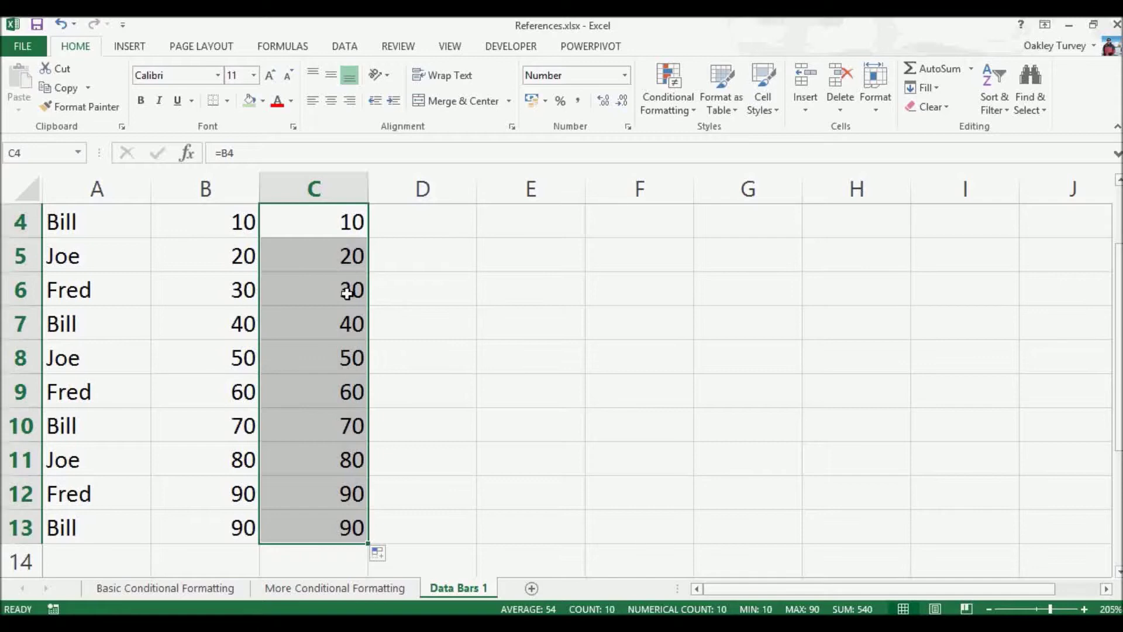
# Check the mirrored formulas in C4, C5 and C6, then select C4:C13
pyautogui.click(317, 222)
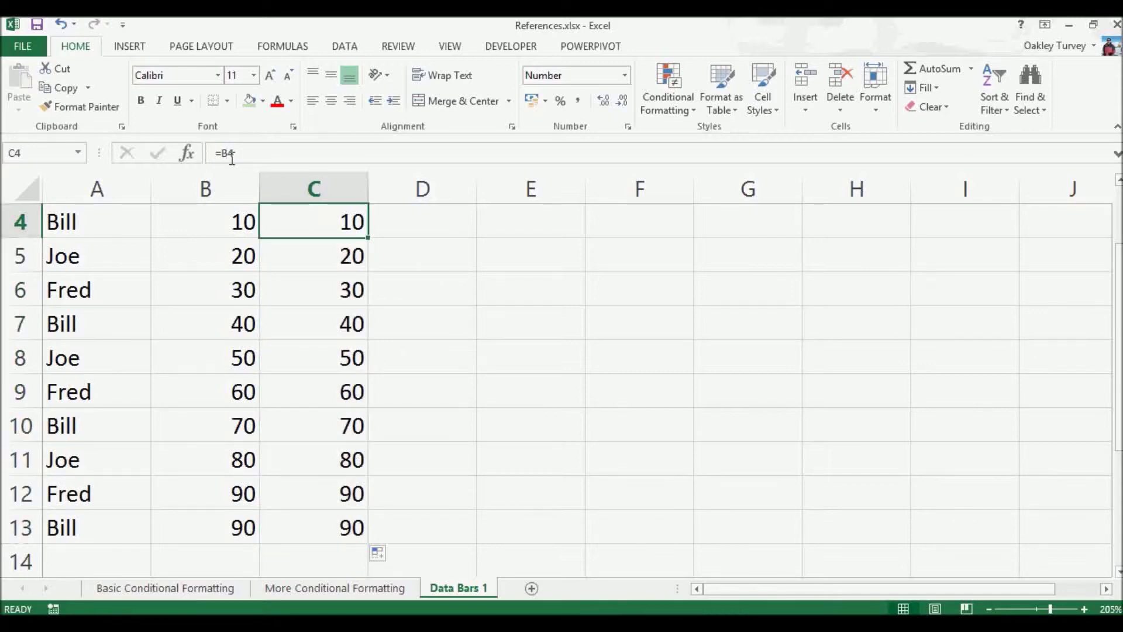
pyautogui.click(354, 255)
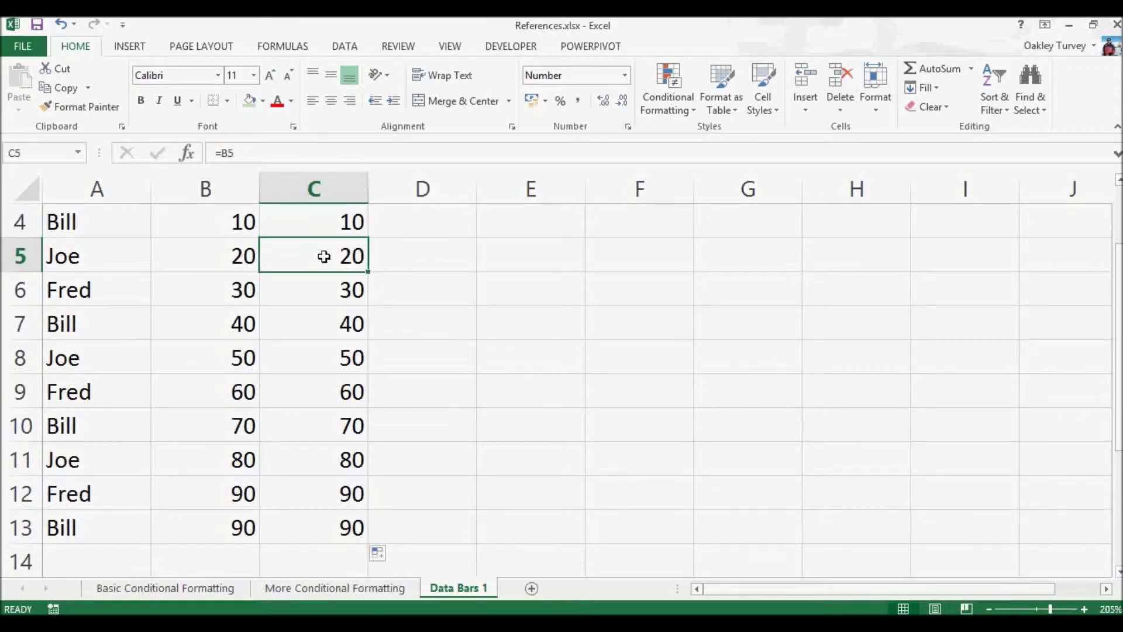
pyautogui.click(355, 291)
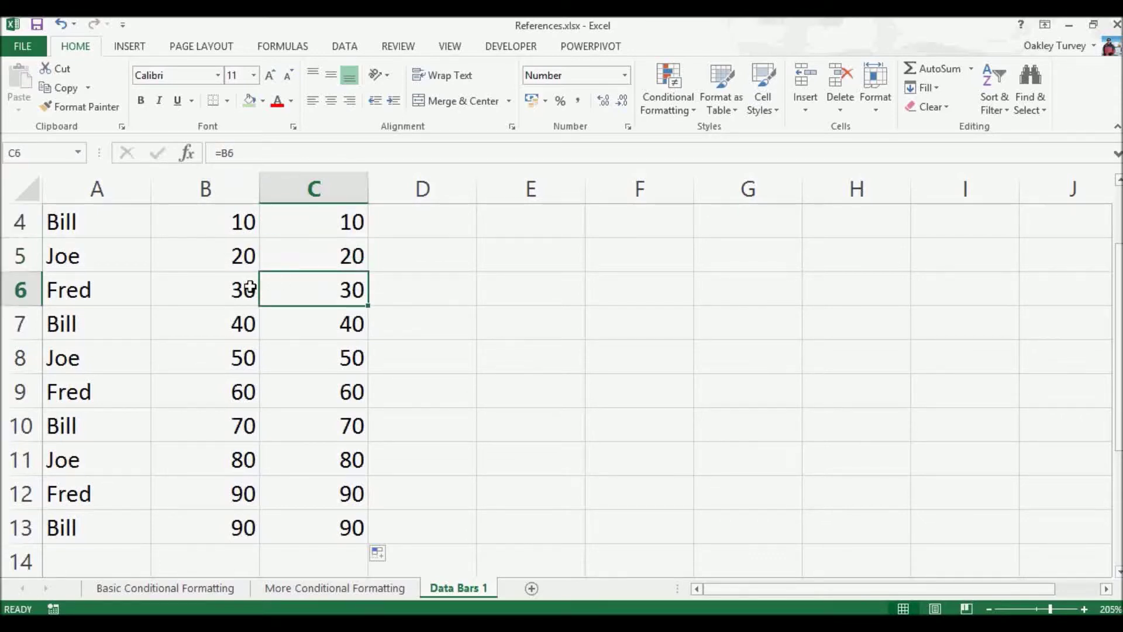
pyautogui.doubleClick(349, 288)
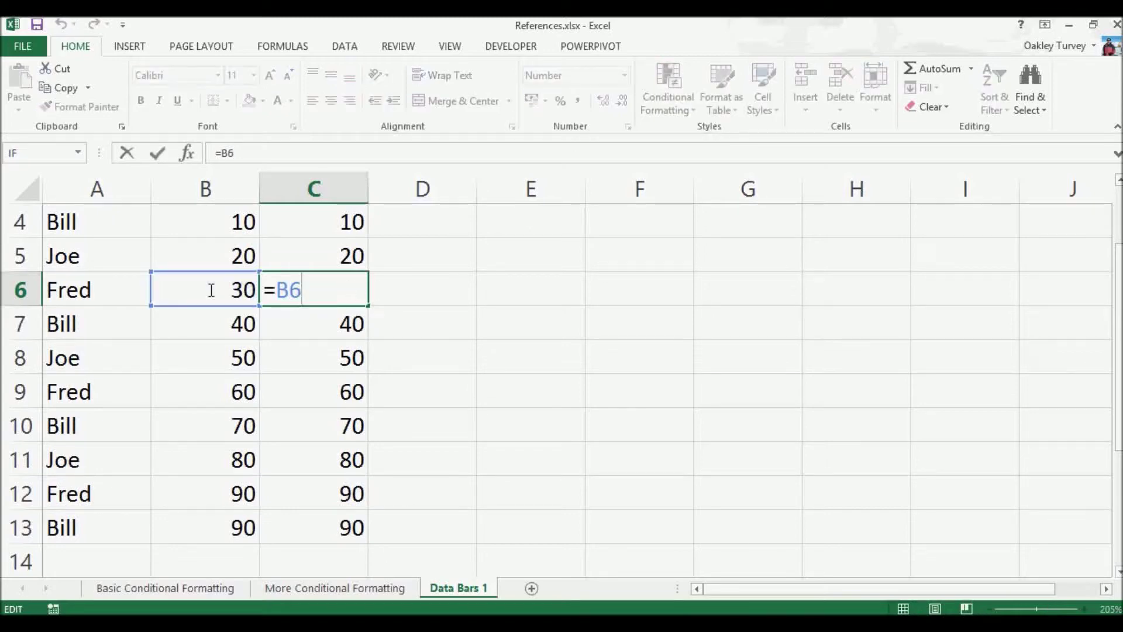
pyautogui.press('Escape')
pyautogui.click(524, 354)
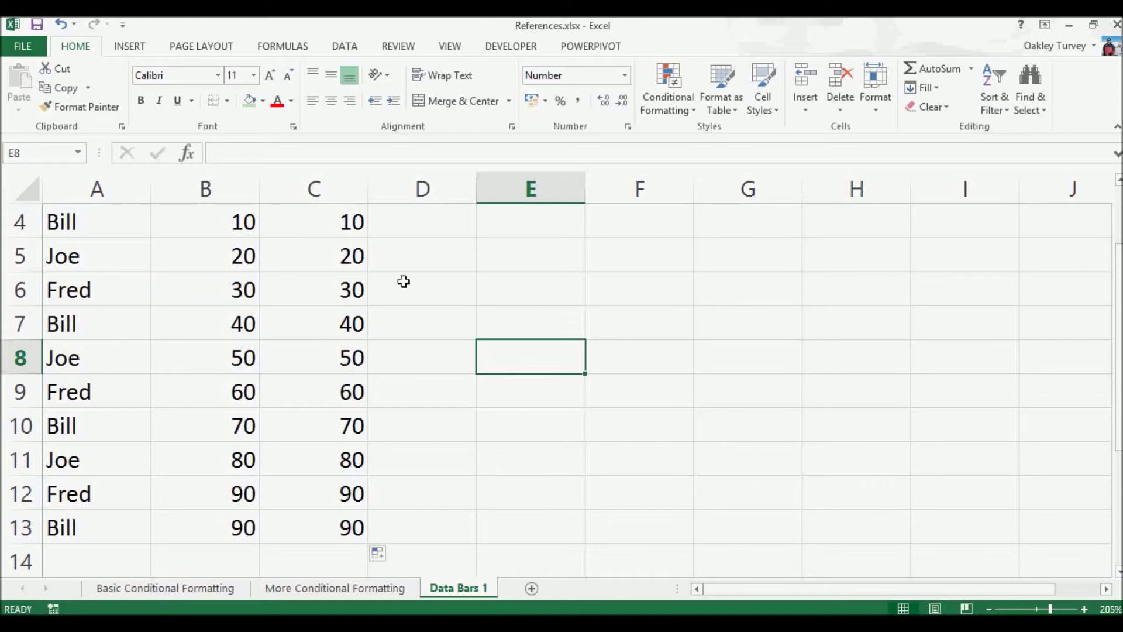
pyautogui.moveTo(344, 220); pyautogui.dragTo(321, 531)
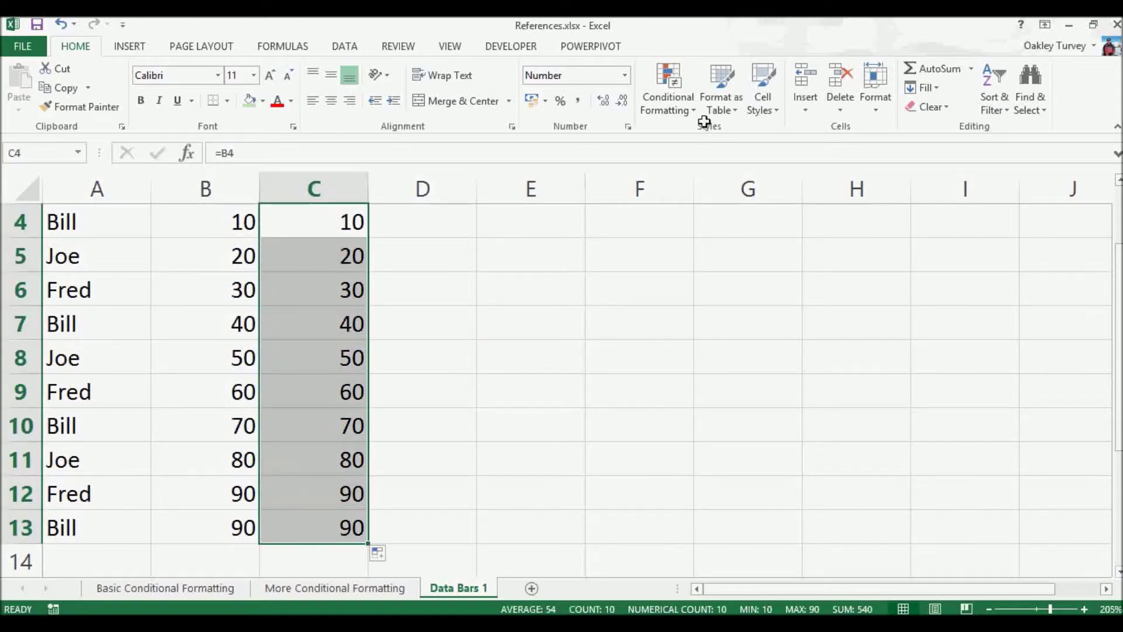
# Apply blue solid-fill data bars to the mirrored values in C4:C13
pyautogui.click(677, 107)
pyautogui.moveTo(699, 209)
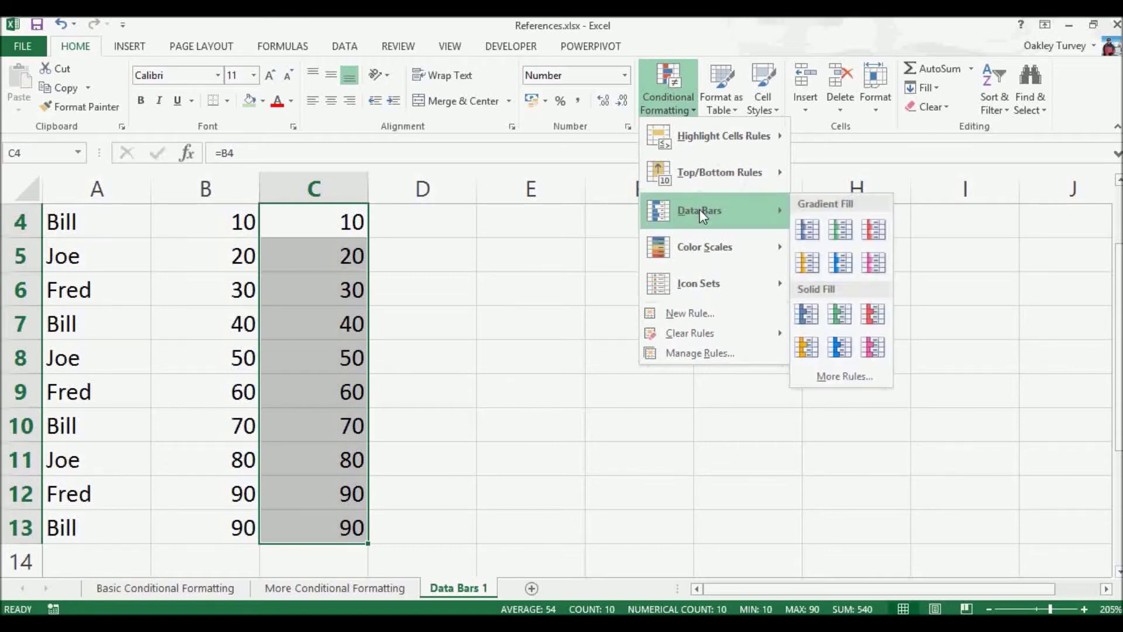
pyautogui.click(843, 352)
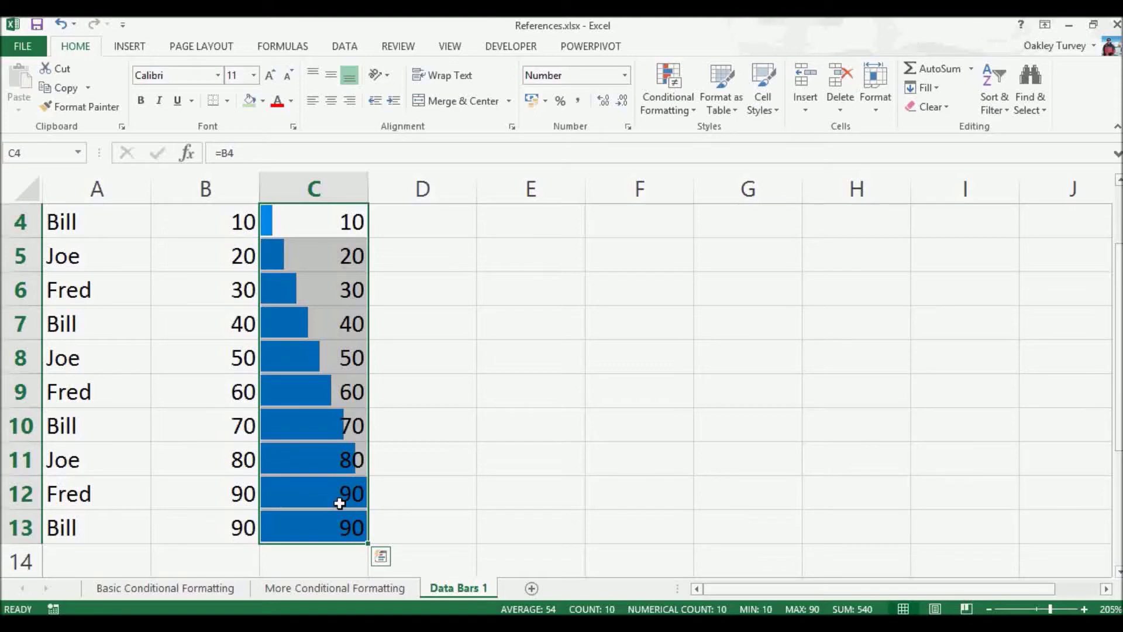
pyautogui.click(671, 111)
# Edit column C's Data Bar rule to Number minimum 0, Number maximum 100, bars only
pyautogui.click(701, 353)
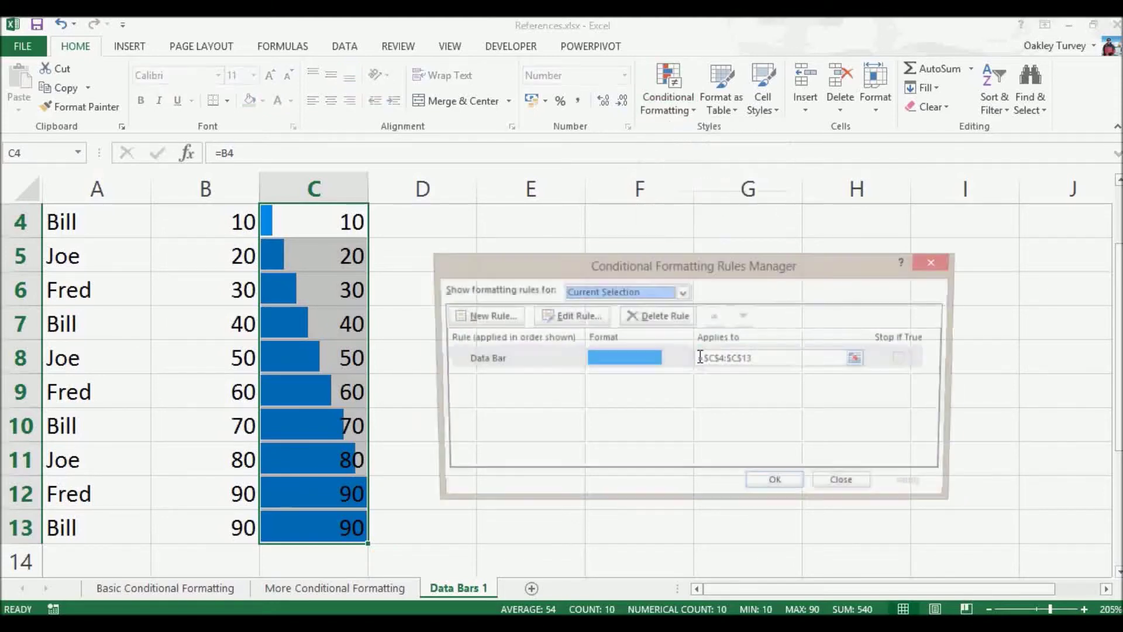
pyautogui.doubleClick(538, 356)
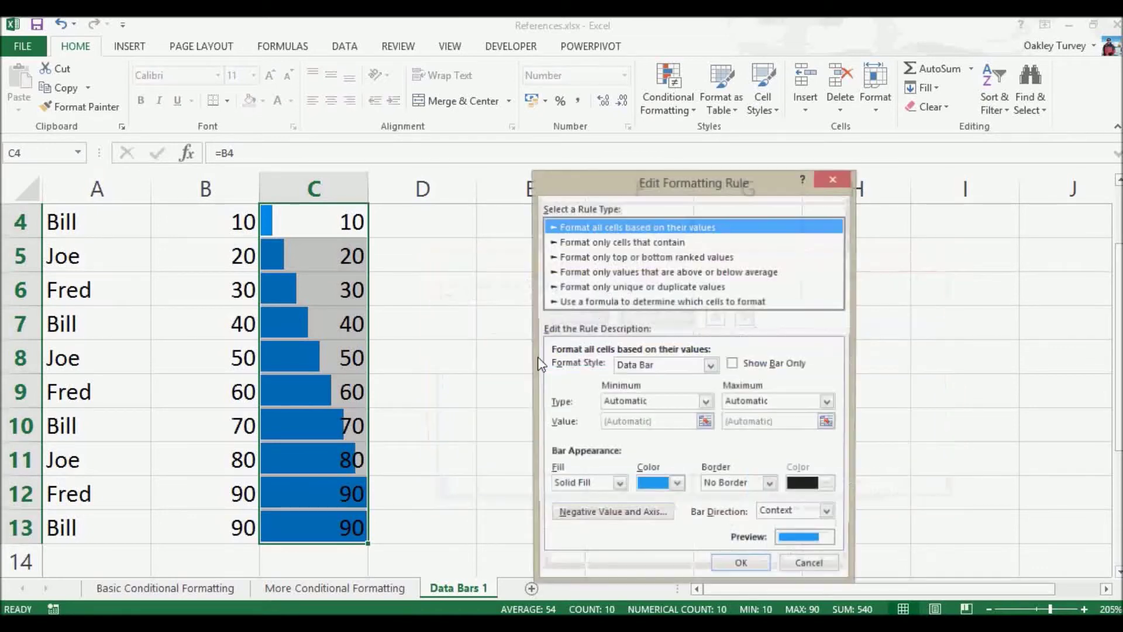
pyautogui.click(706, 402)
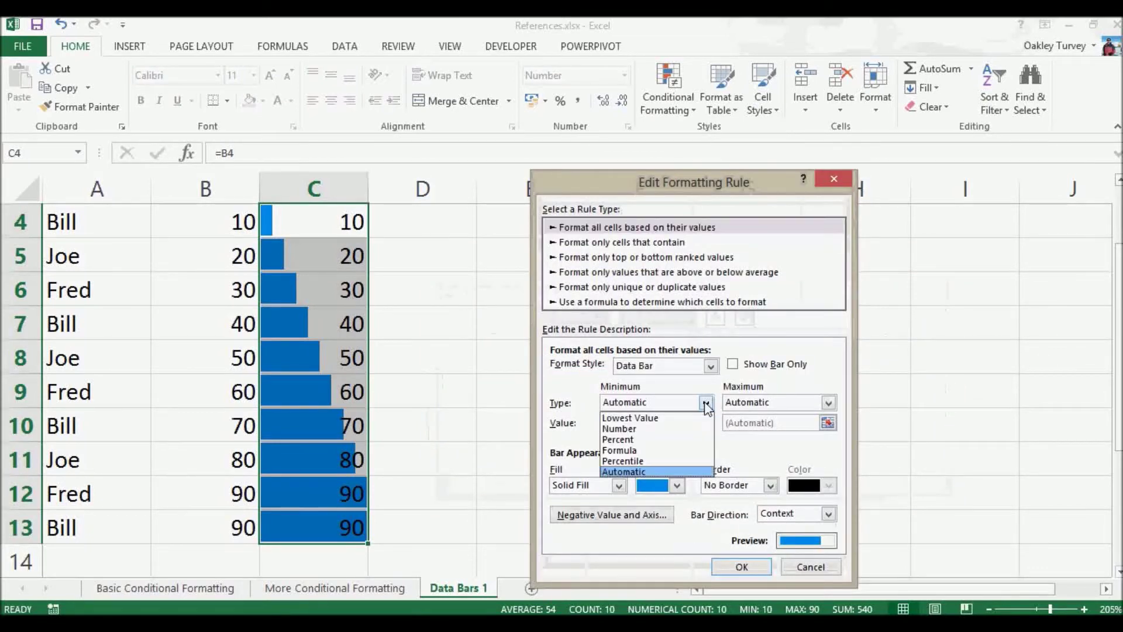
pyautogui.click(667, 436)
pyautogui.click(705, 402)
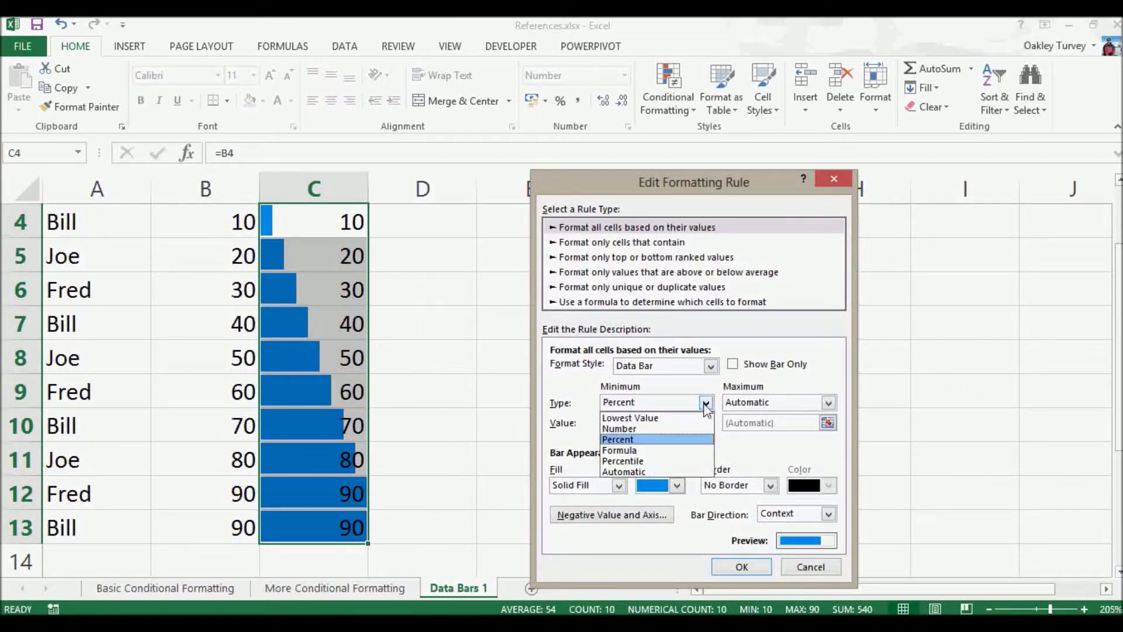
pyautogui.click(654, 428)
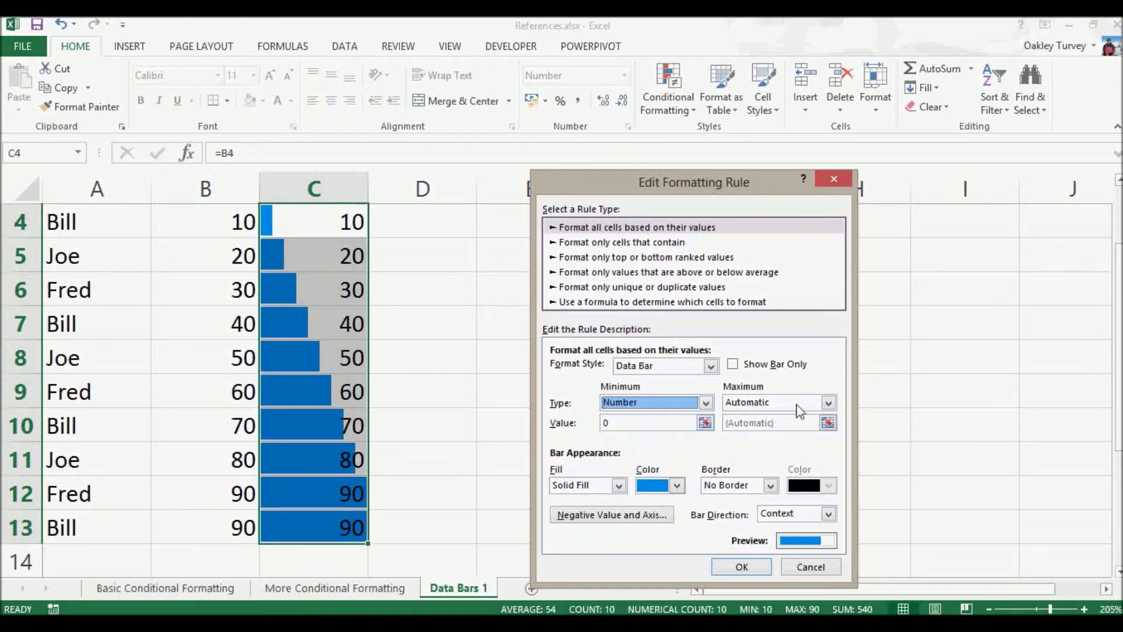
pyautogui.click(828, 402)
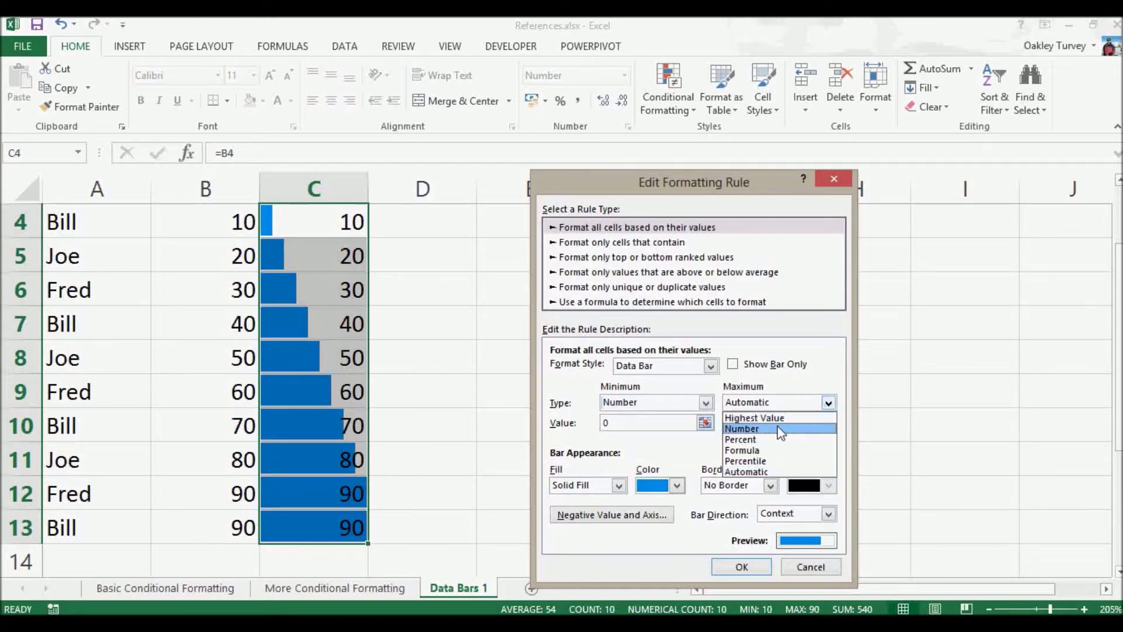
pyautogui.click(780, 430)
pyautogui.click(738, 420)
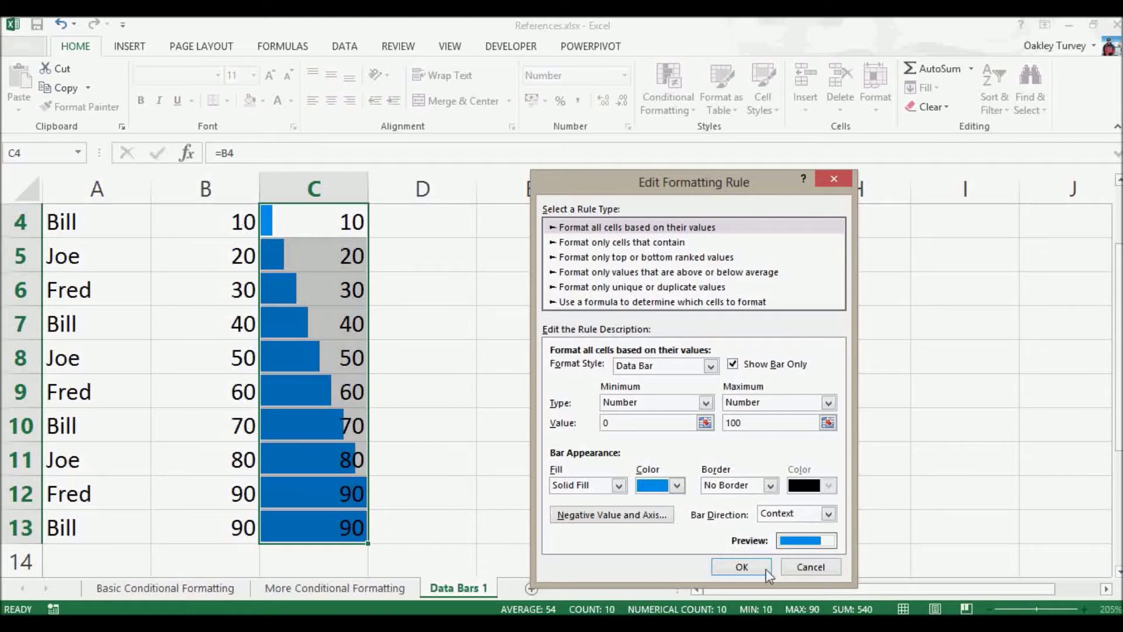
pyautogui.click(725, 564)
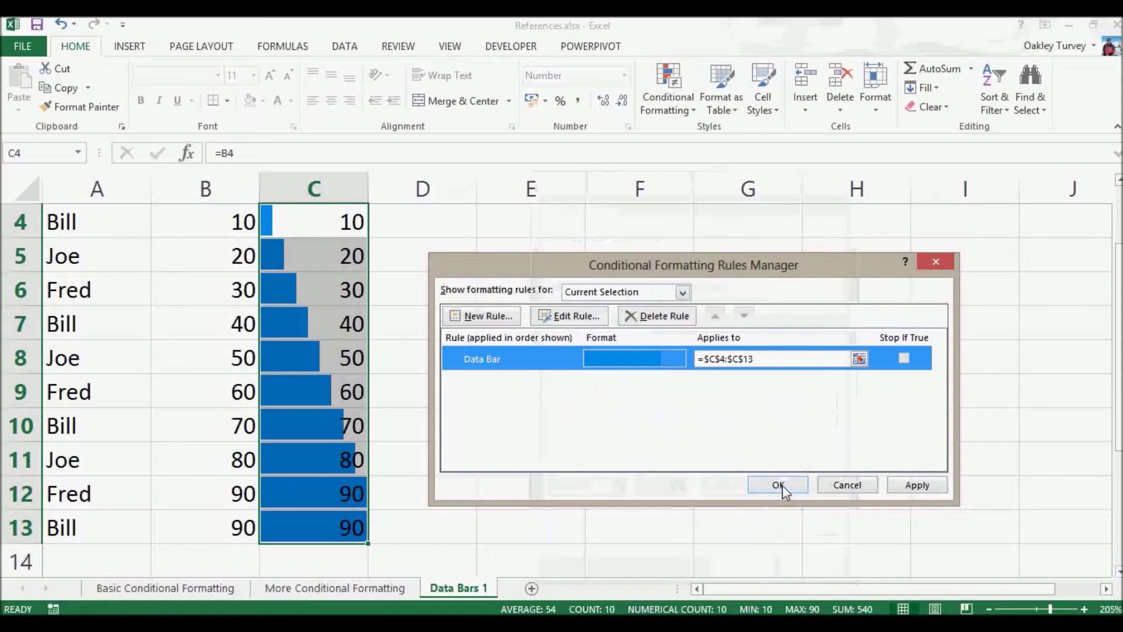
pyautogui.click(782, 488)
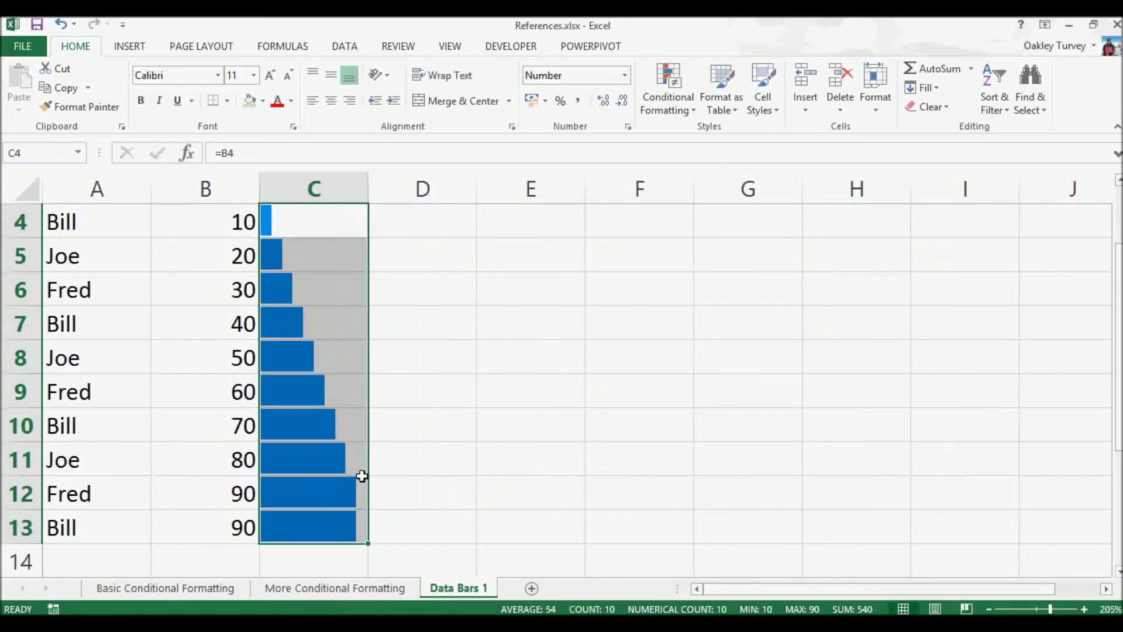
# Change B6 from 30 to 100 so C6's bar fills the cell, then select B4:B13
pyautogui.click(501, 451)
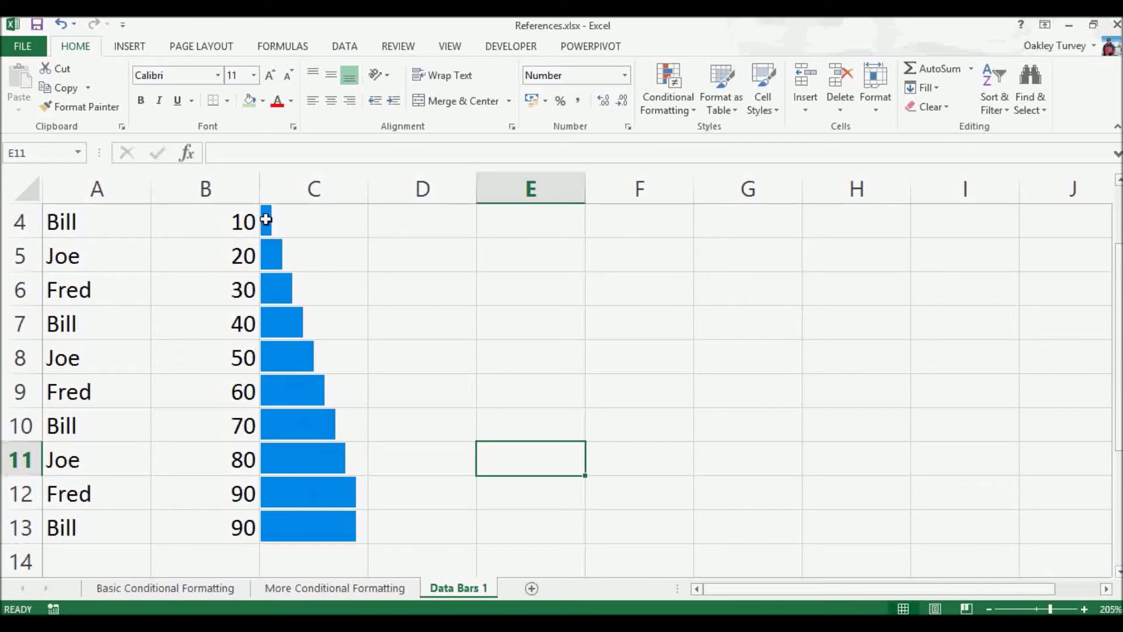
pyautogui.click(243, 290)
pyautogui.doubleClick(233, 283)
pyautogui.write('100')
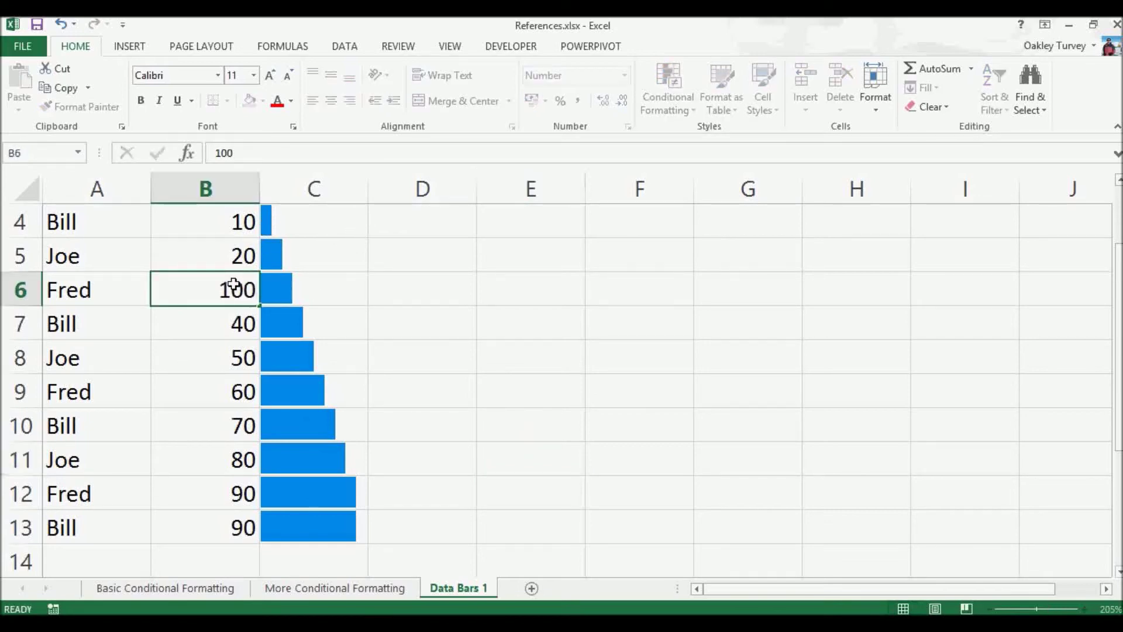
pyautogui.press('Return')
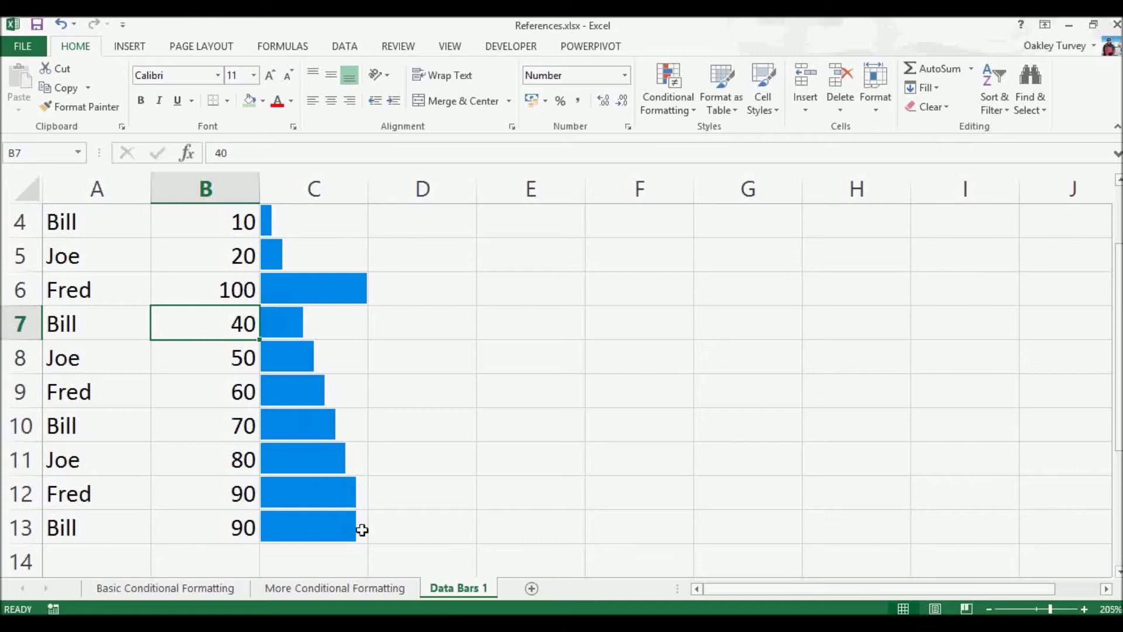
pyautogui.click(627, 393)
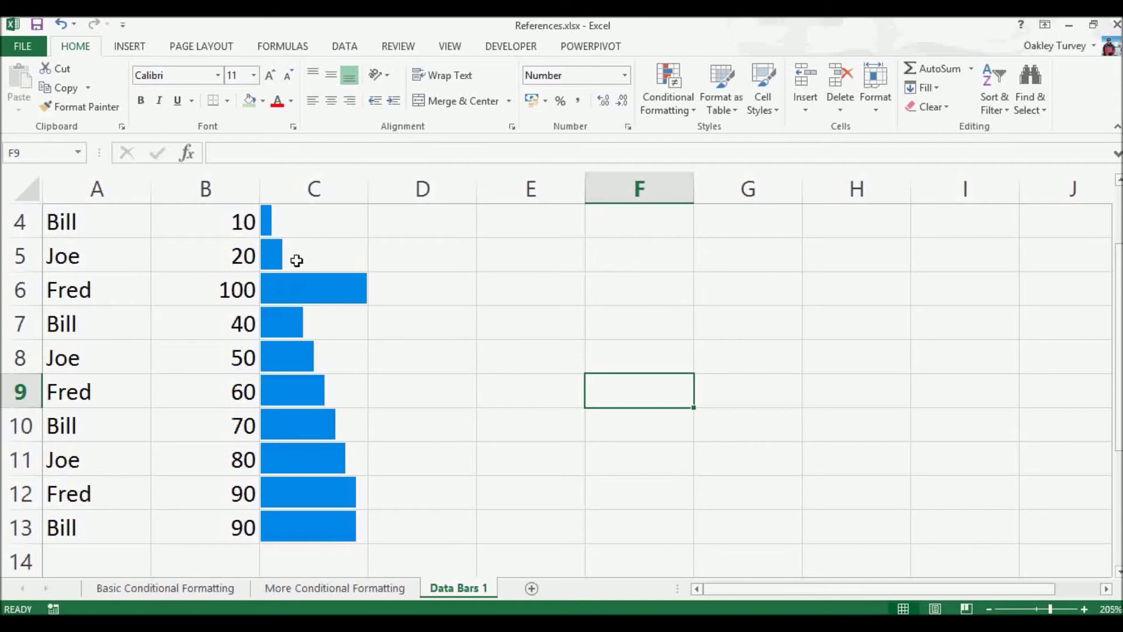
pyautogui.moveTo(217, 221); pyautogui.dragTo(200, 530)
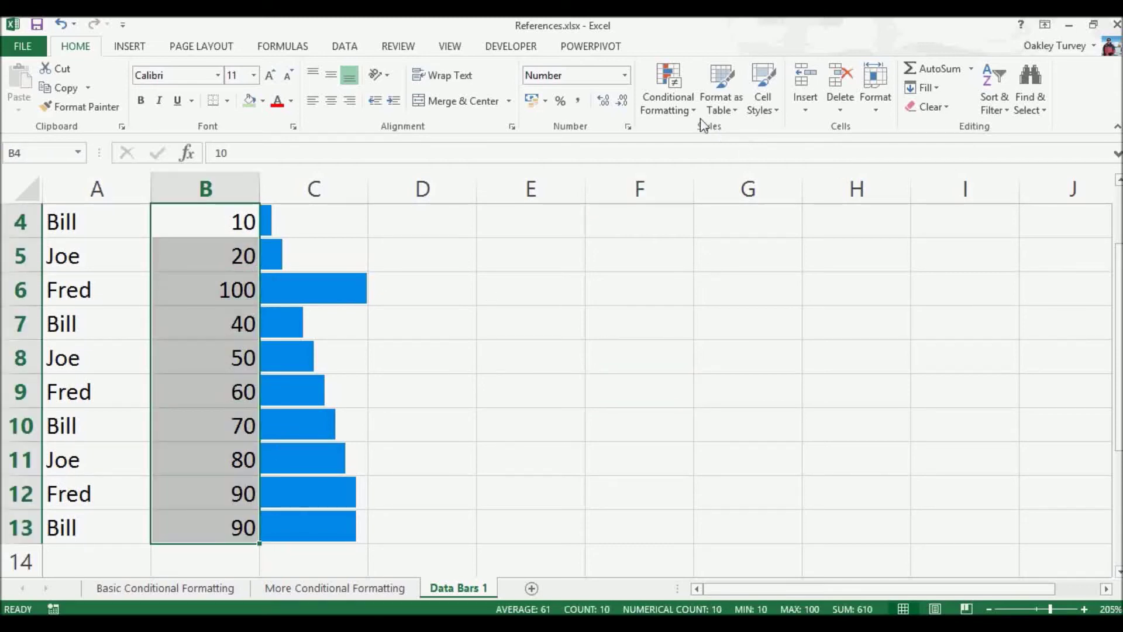
pyautogui.click(682, 110)
pyautogui.moveTo(770, 219)
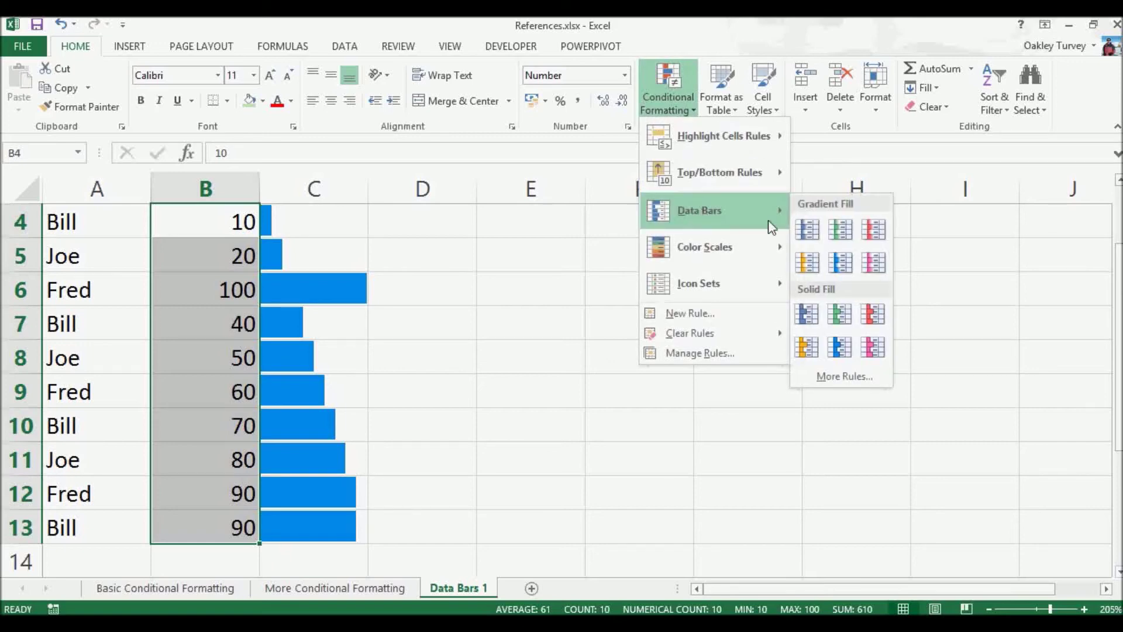
pyautogui.click(840, 258)
pyautogui.click(686, 434)
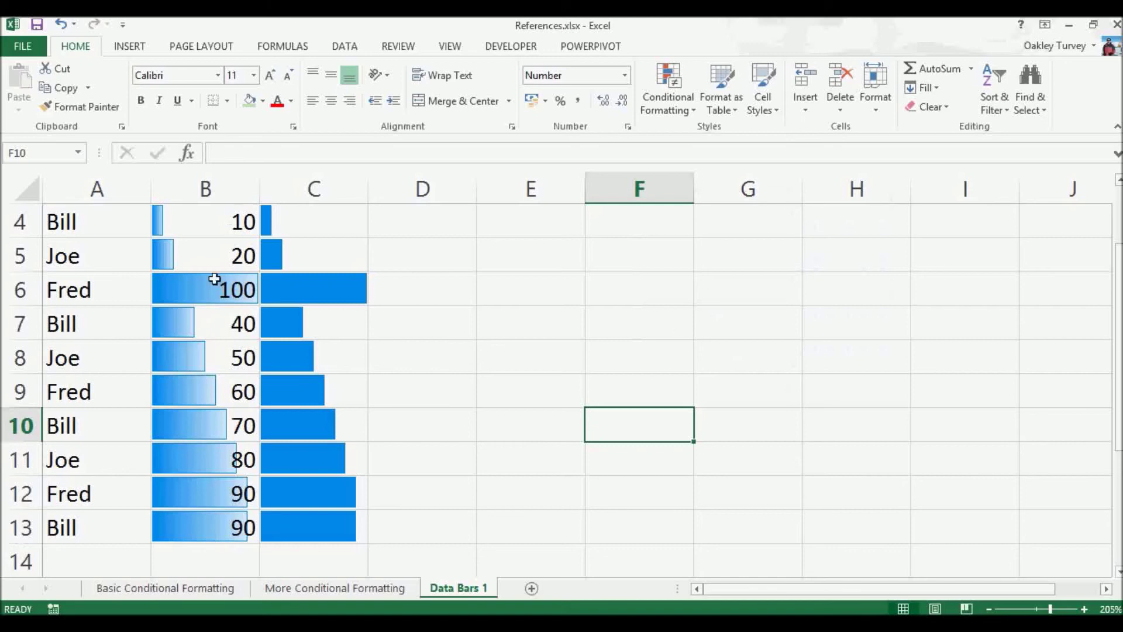
pyautogui.click(199, 288)
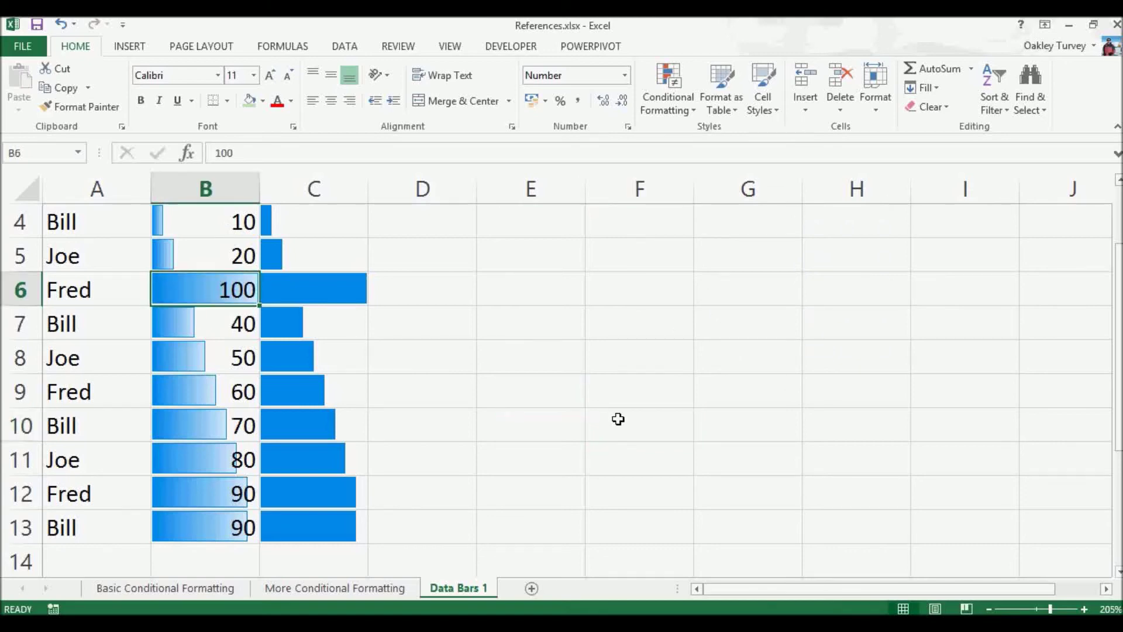
pyautogui.write('30')
pyautogui.press('Return')
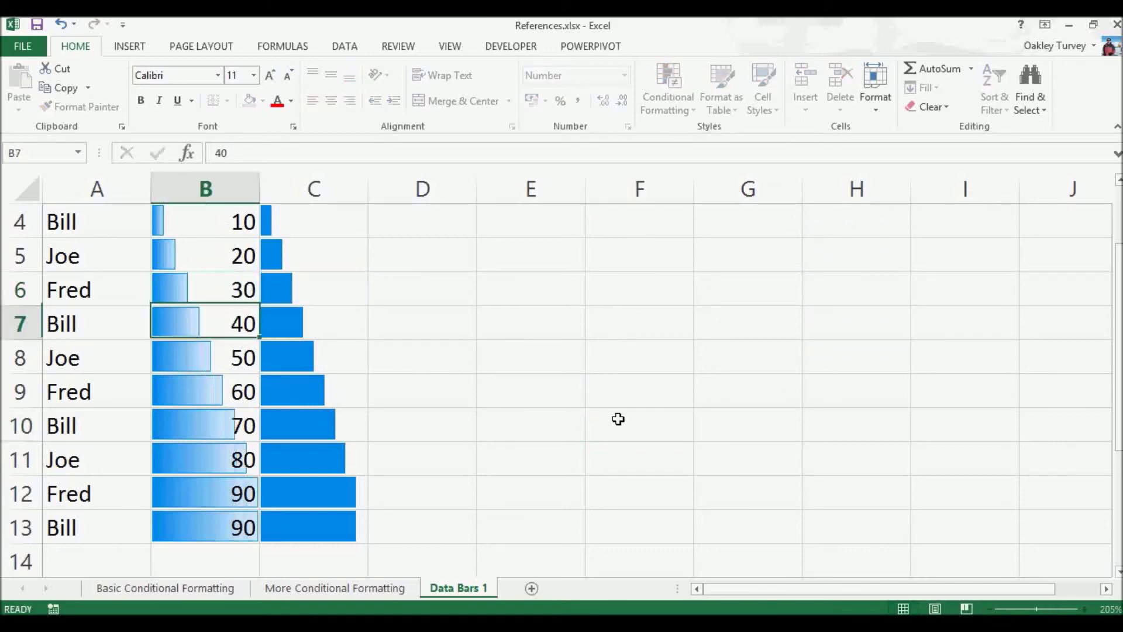
pyautogui.click(529, 414)
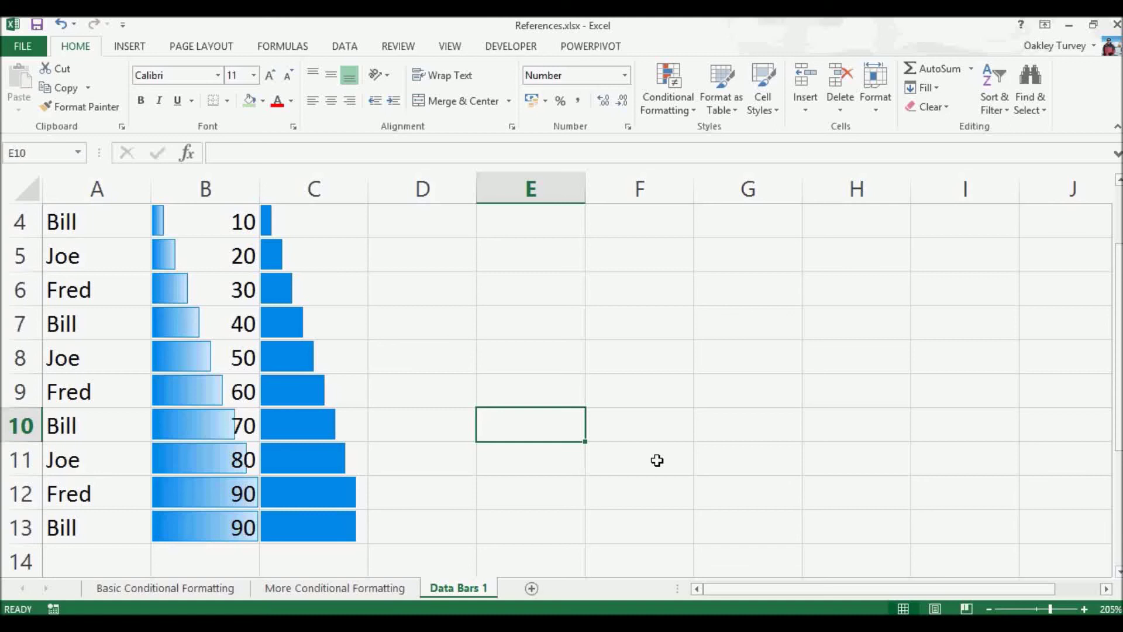
pyautogui.hotkey('ctrl', 'z')
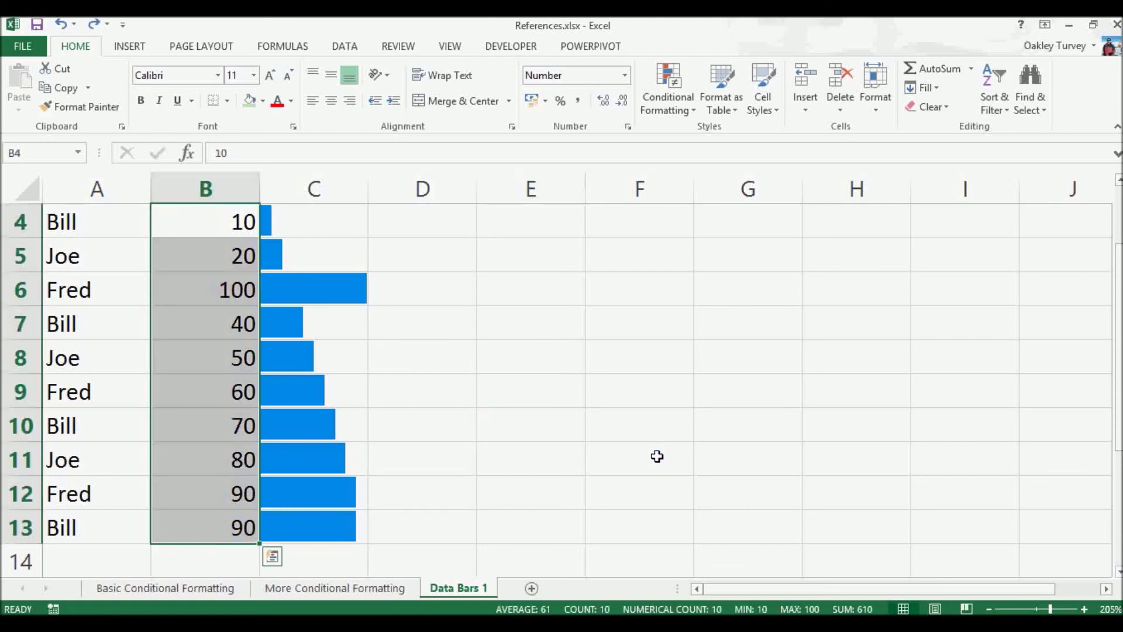
pyautogui.click(656, 457)
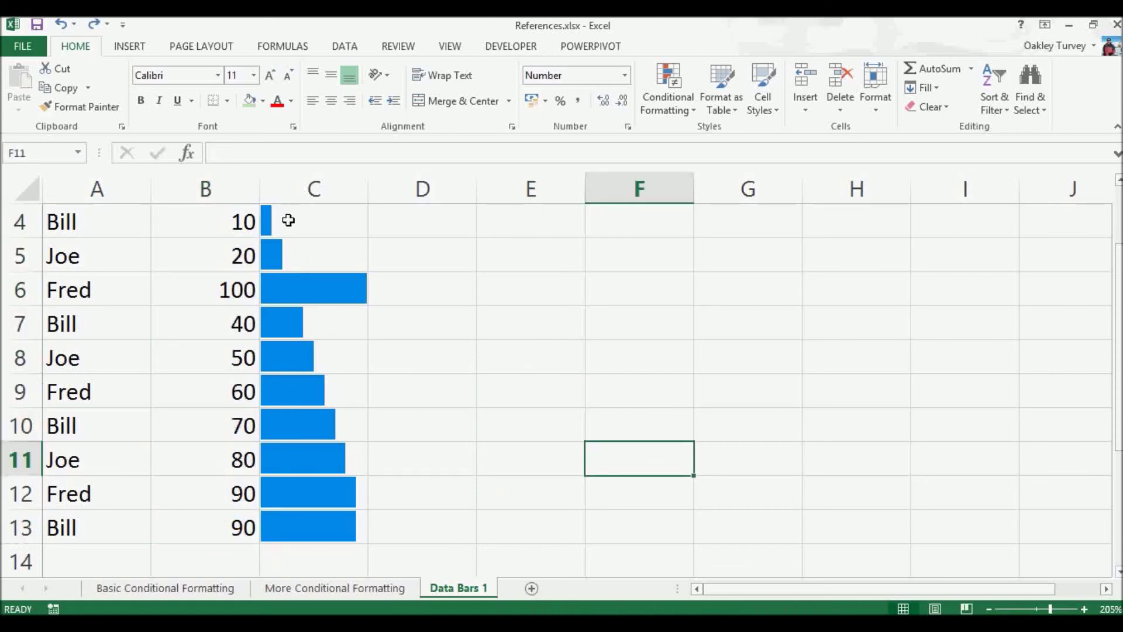